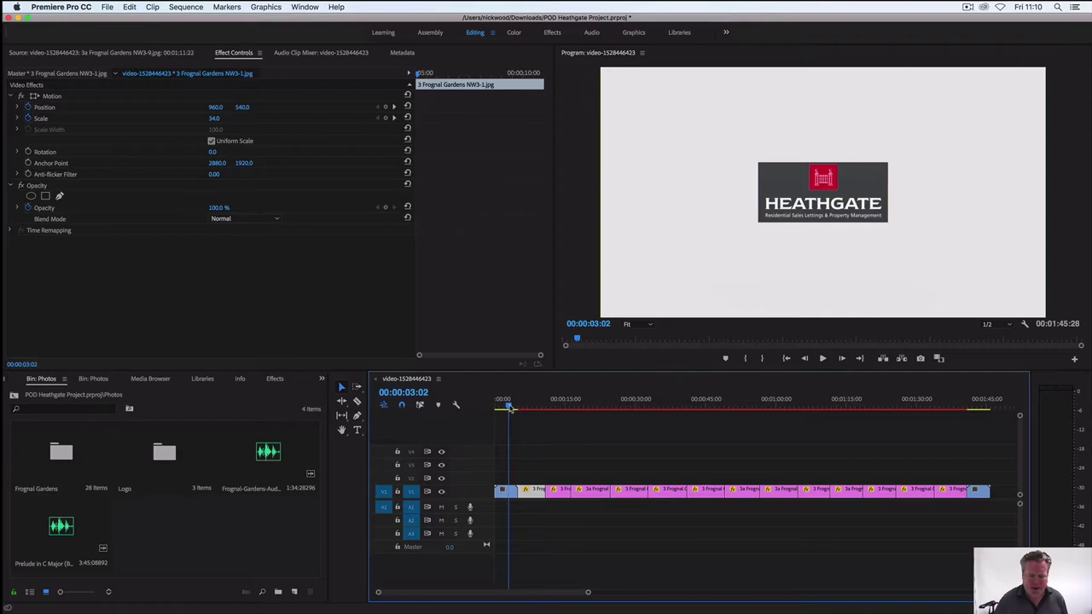
Step: Scrub through the sequence past the house, living-room and office photos, then deselect the clips
left_click_drag(510, 407, 573, 412)
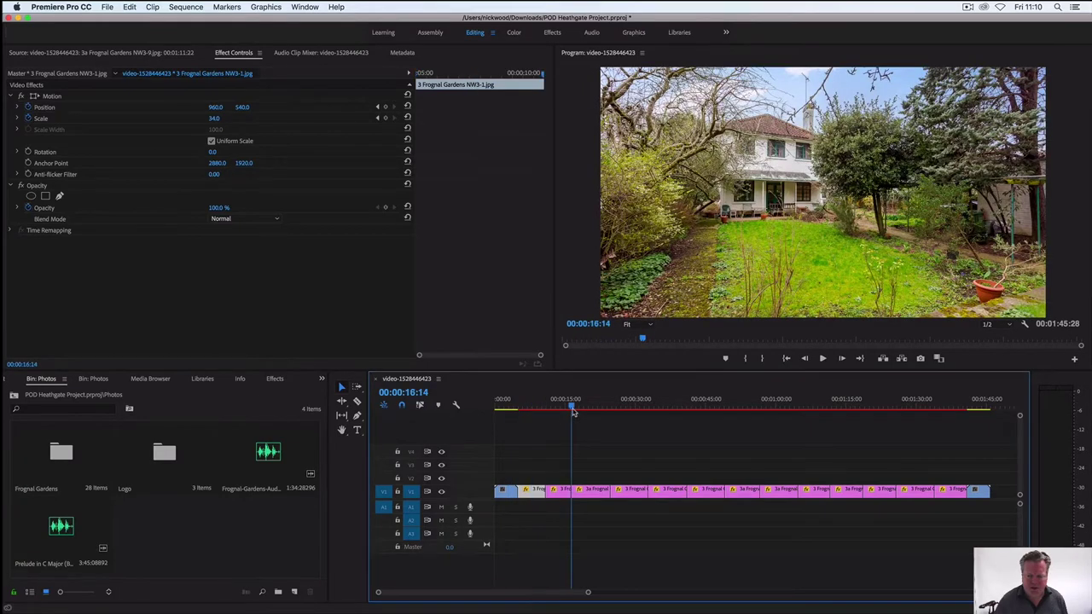
left_click(603, 407)
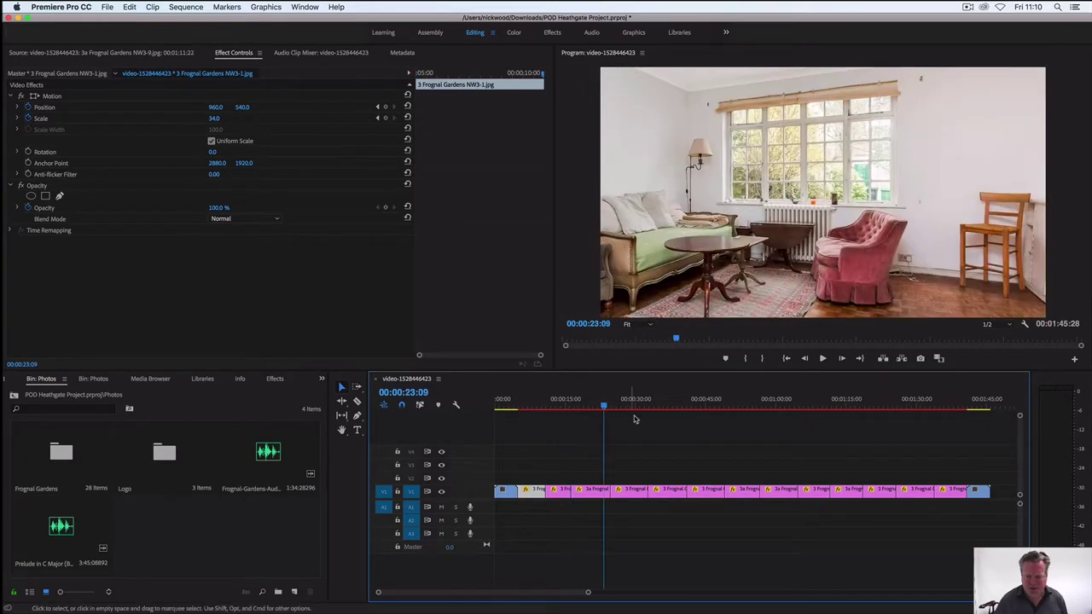
left_click(634, 417)
left_click(634, 408)
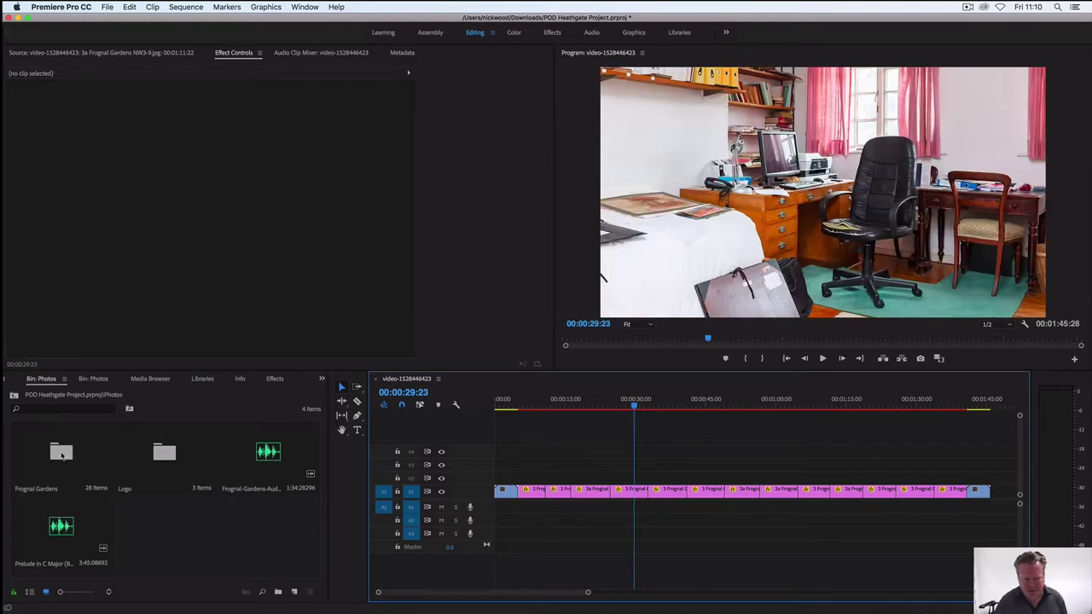
Step: Look inside the Frognal Gardens bin, return to Photos, then park on the garden view of the house
double_click(61, 455)
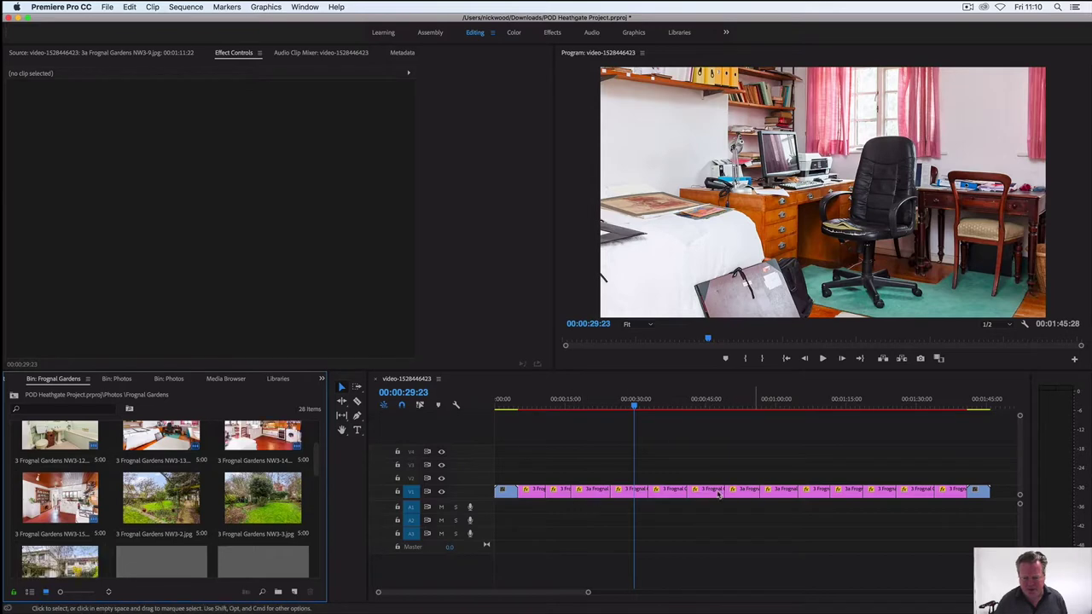
left_click(13, 396)
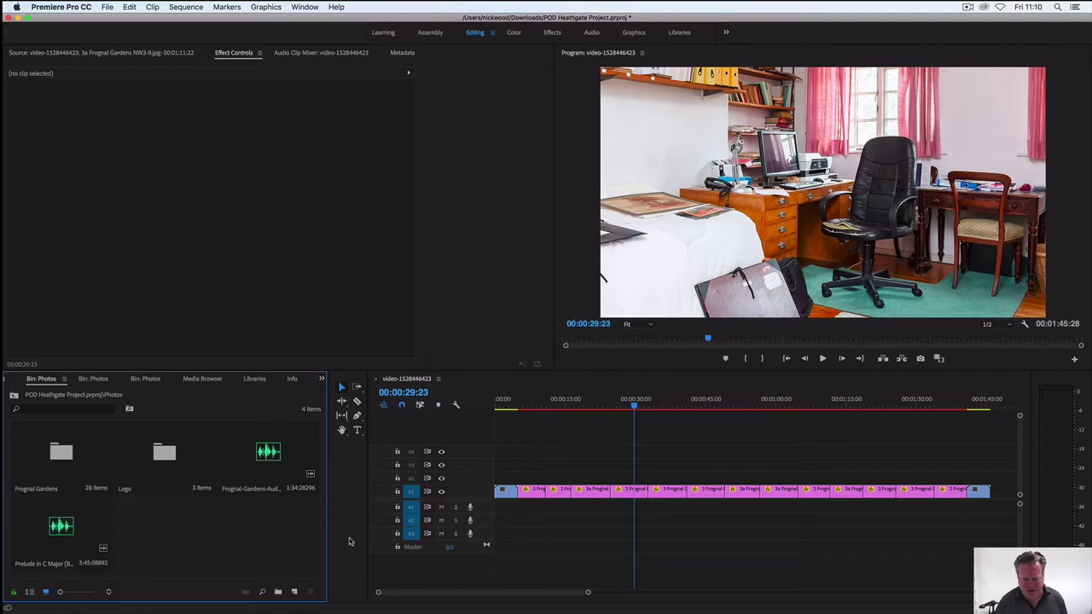
left_click(504, 407)
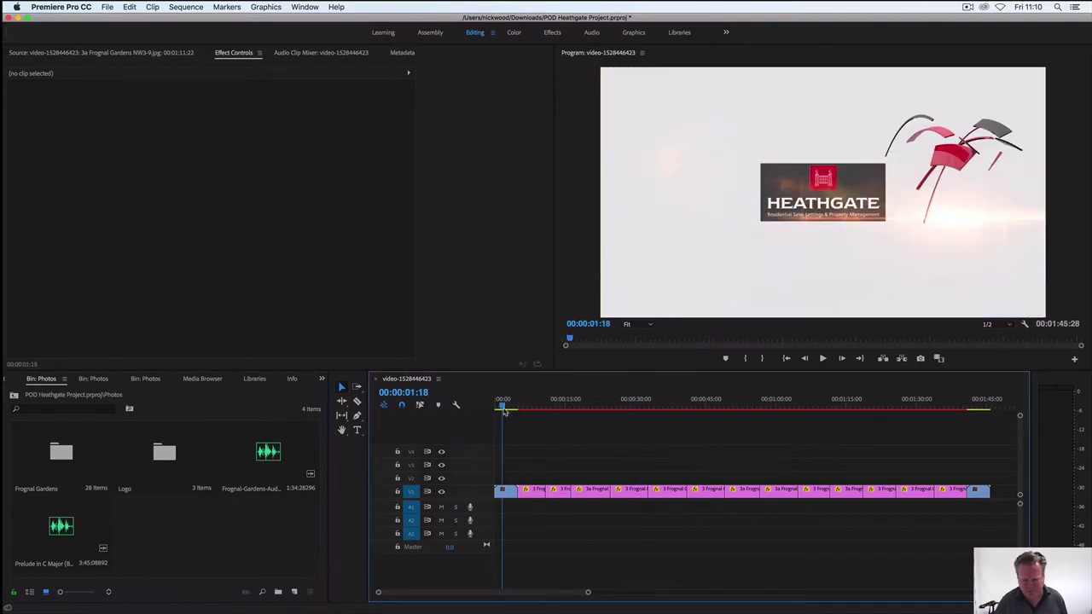
left_click(537, 409)
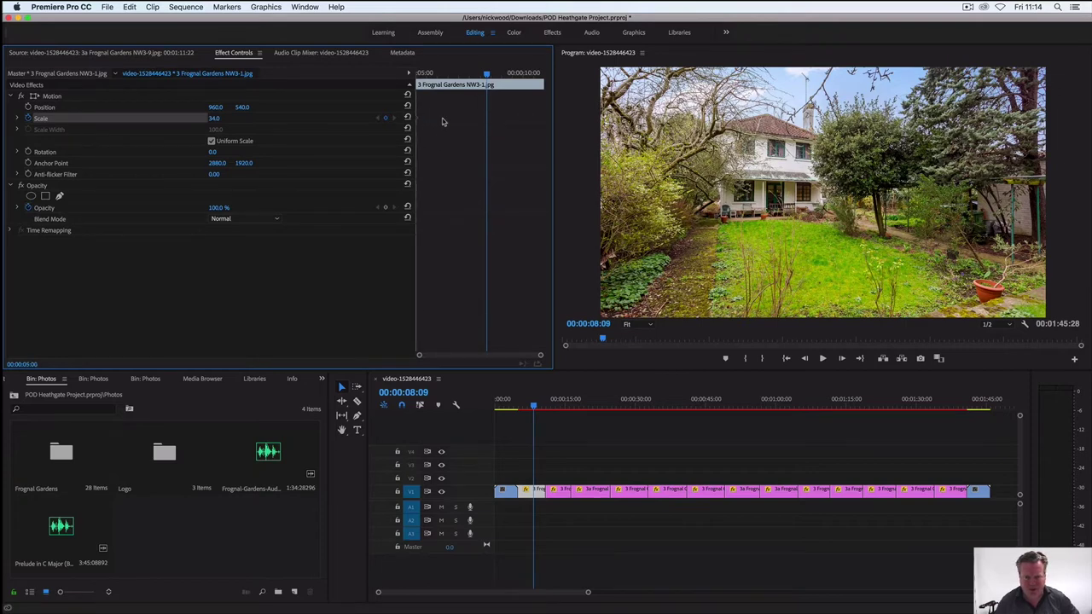
Step: Keyframe the house photo's Scale up from 34 to about 55–60 so it zooms in
left_click_drag(487, 75, 545, 79)
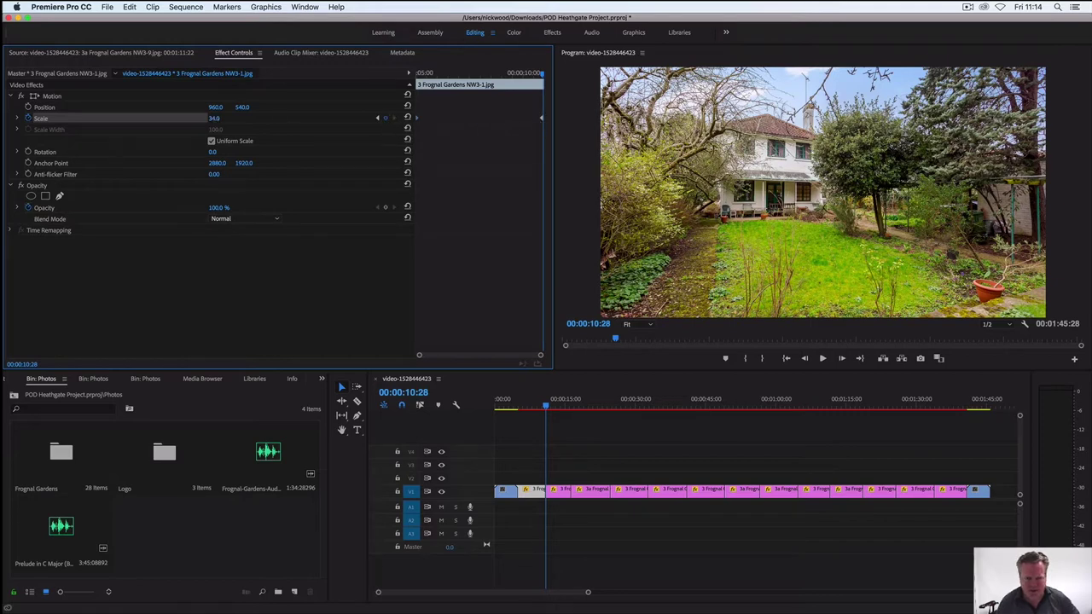
left_click(213, 119)
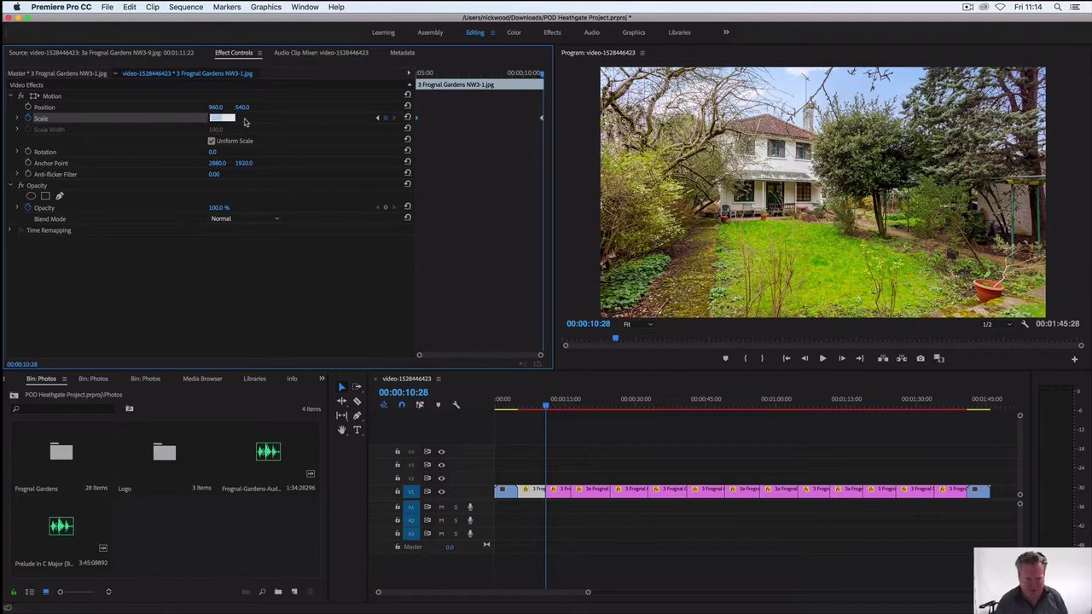
key("Return")
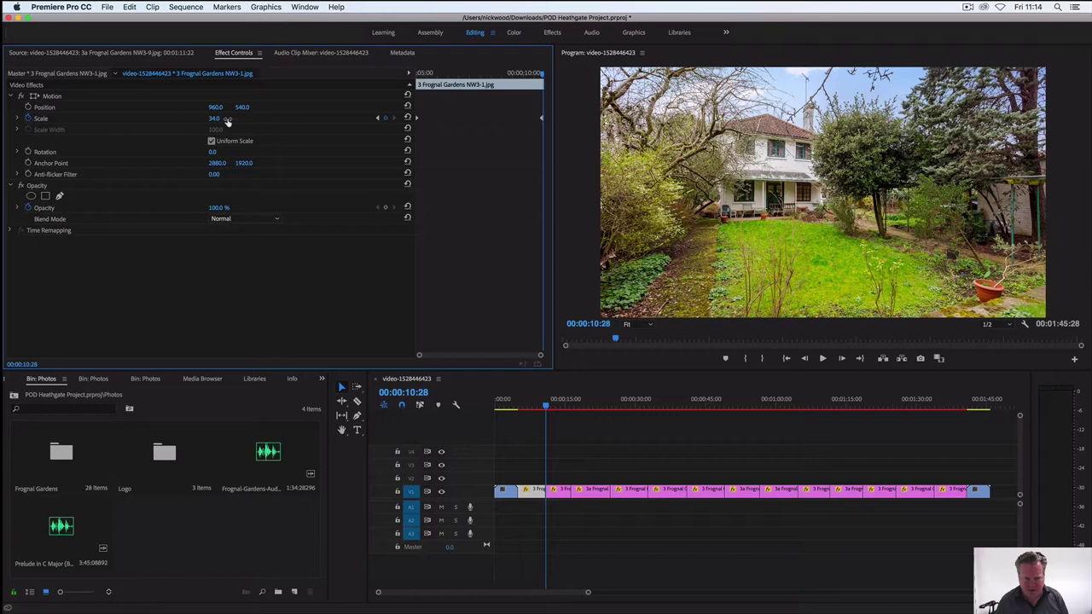
left_click_drag(214, 119, 236, 119)
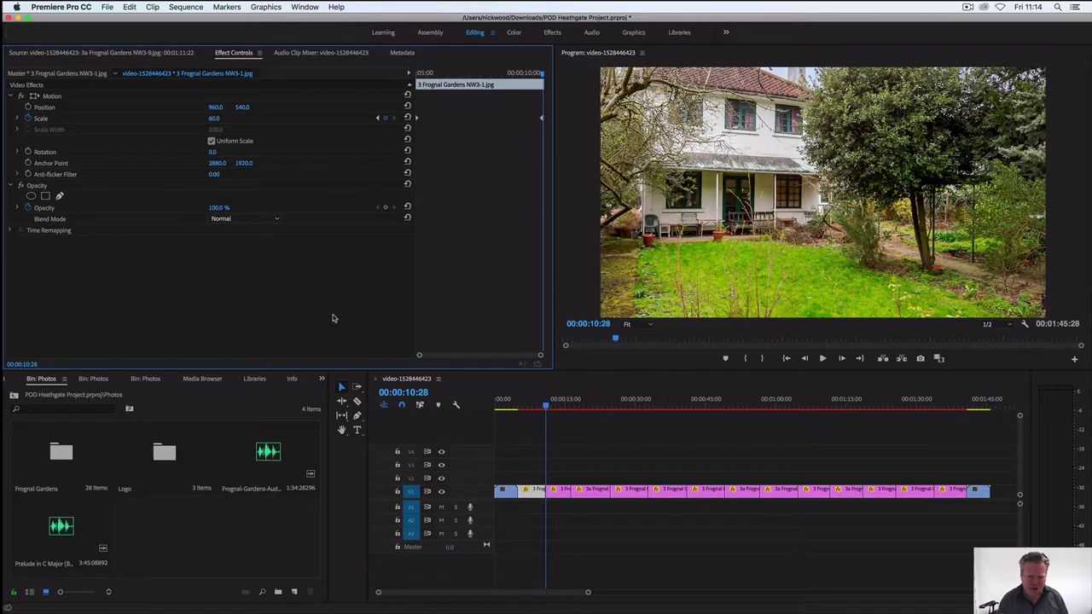
Step: Play the sequence from the logo to preview the house photo's zoom, then stop
left_click(545, 408)
left_click_drag(545, 407, 511, 410)
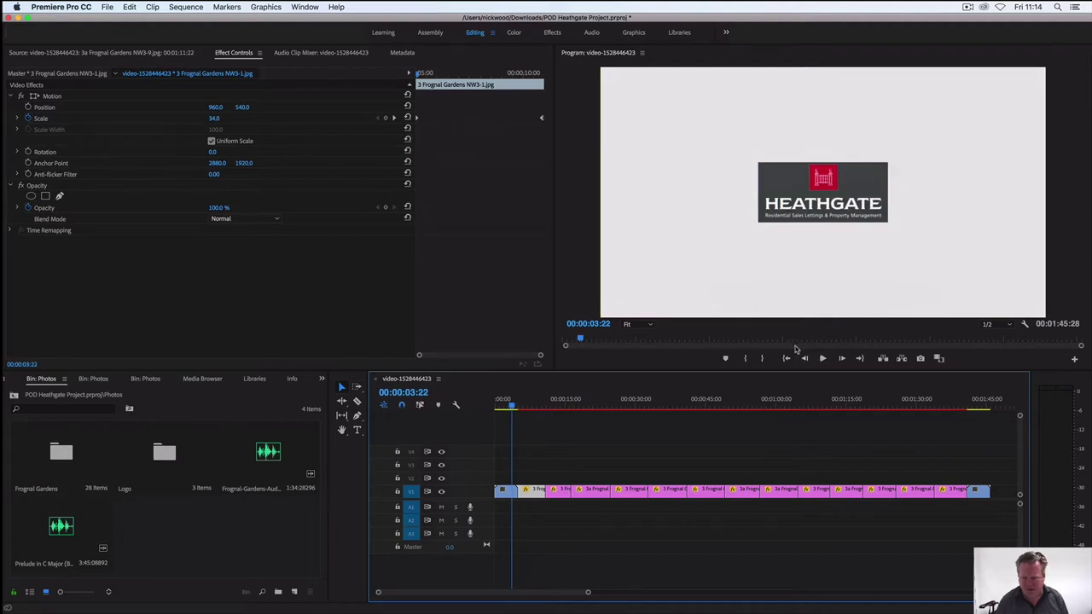
left_click(823, 360)
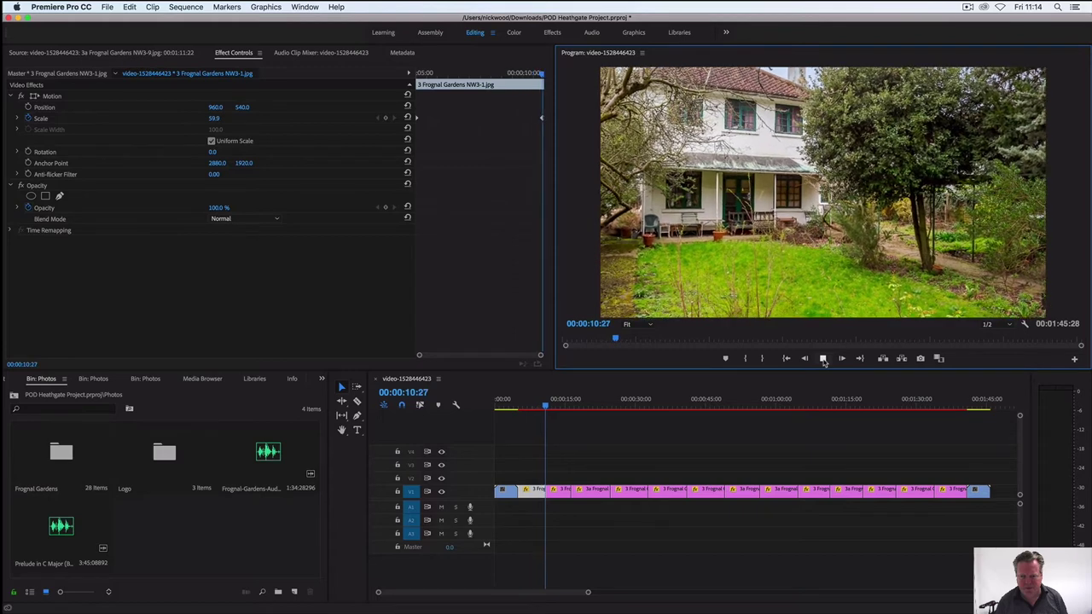
left_click(823, 359)
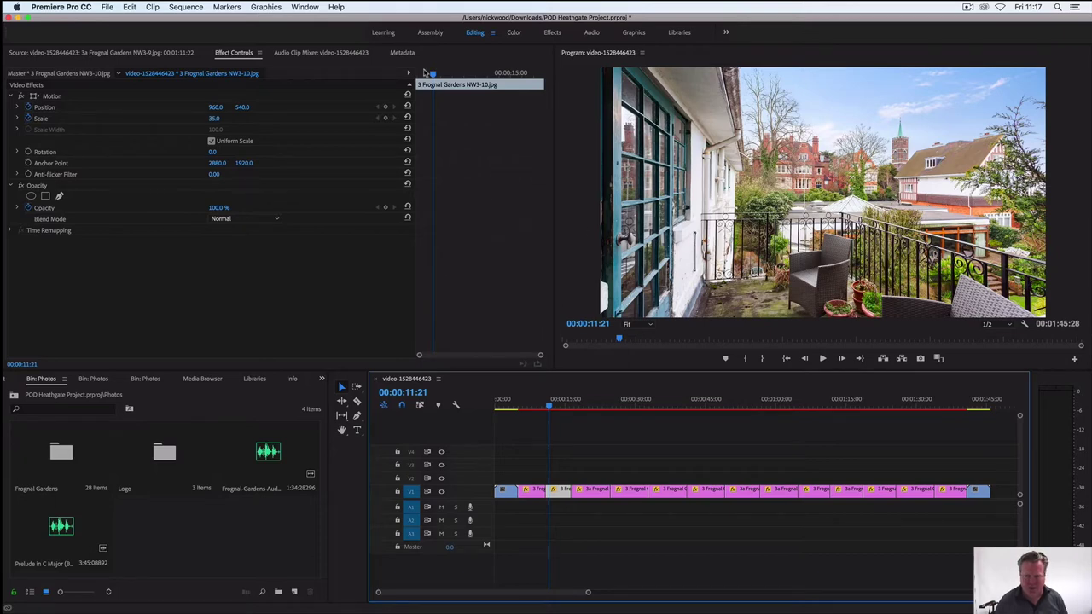
Step: Keyframe the balcony photo's first frame at Scale 141 and Position 74, 1347 on the church spire
left_click_drag(433, 75, 417, 75)
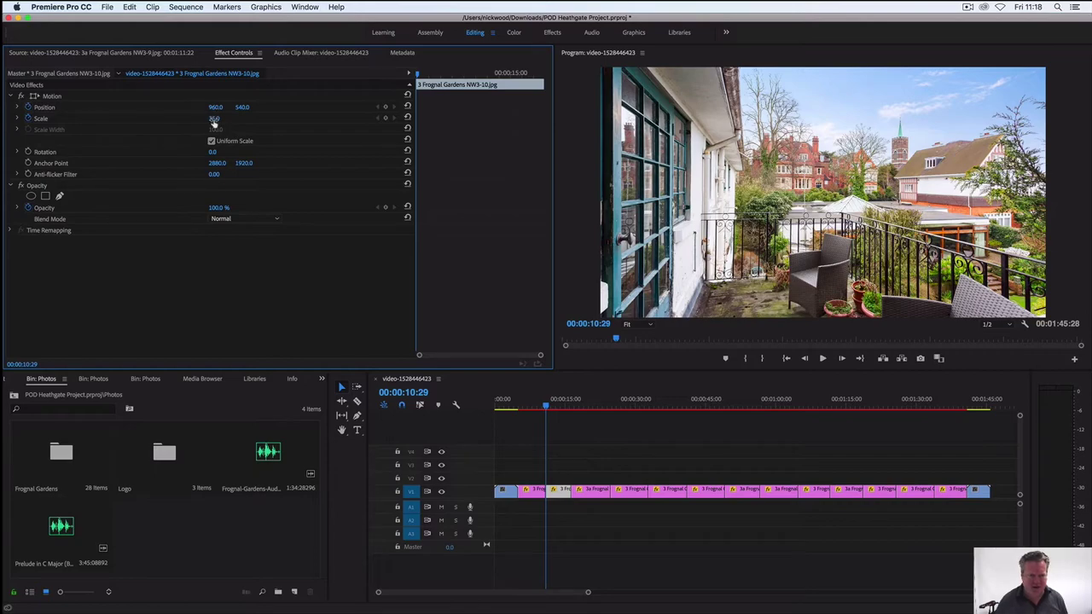
left_click_drag(214, 118, 305, 118)
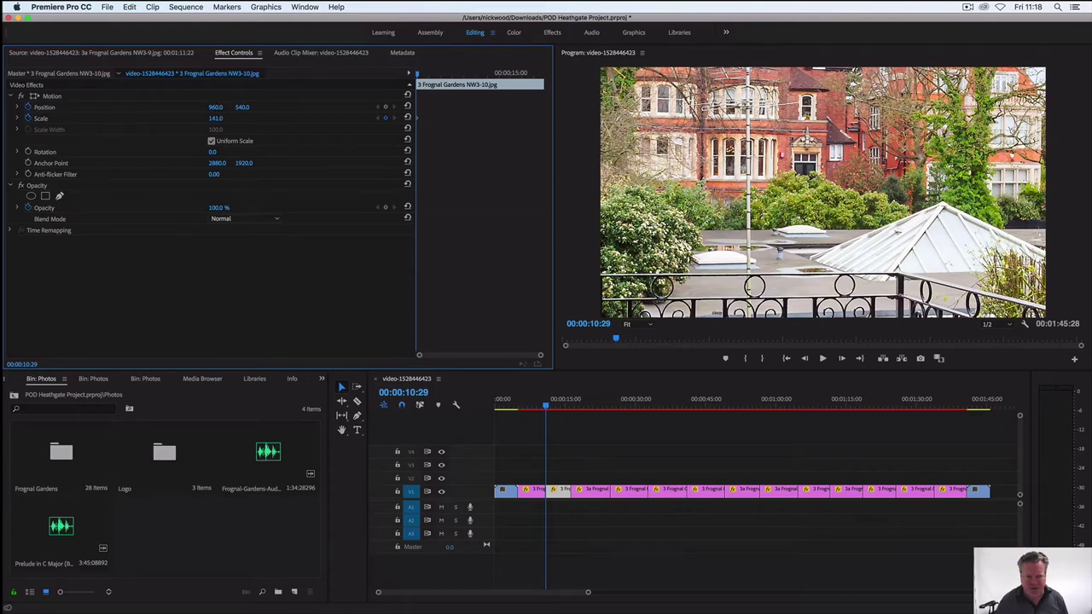
left_click_drag(216, 106, 34, 107)
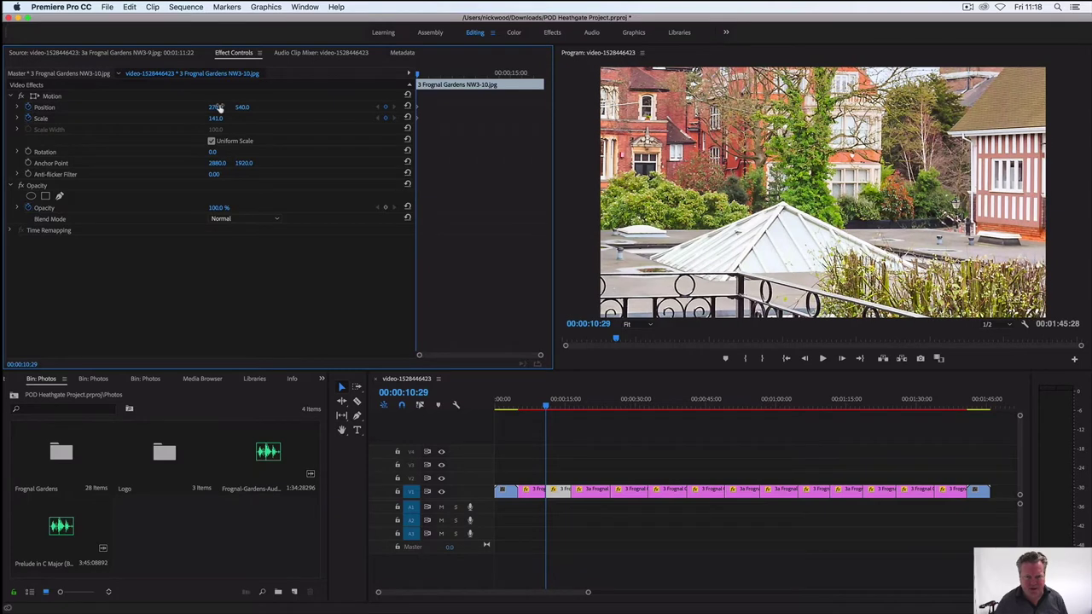
left_click_drag(219, 109, 128, 108)
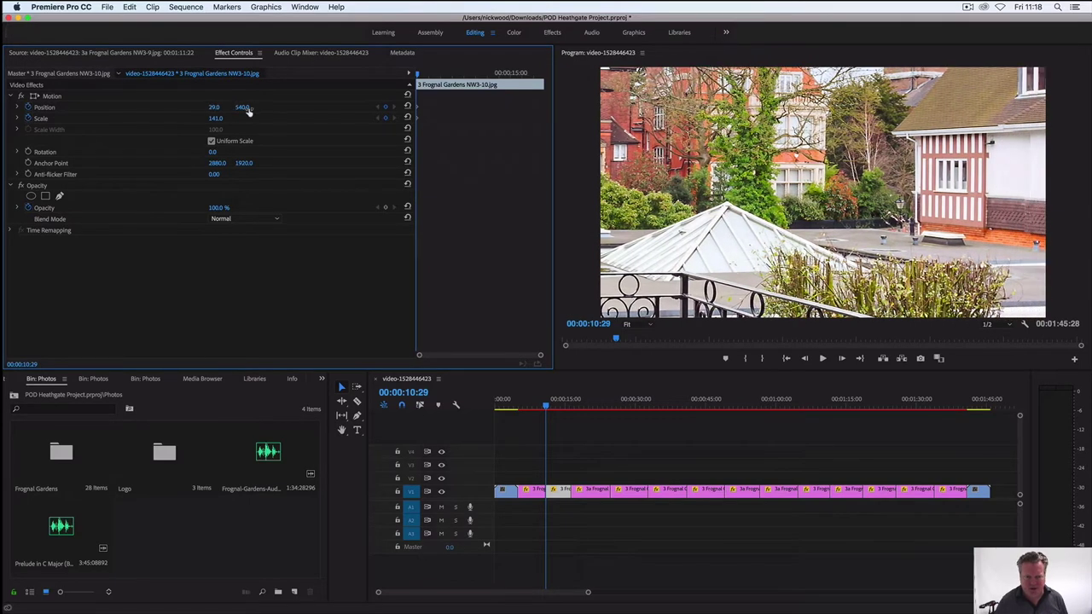
left_click_drag(246, 111, 246, 108)
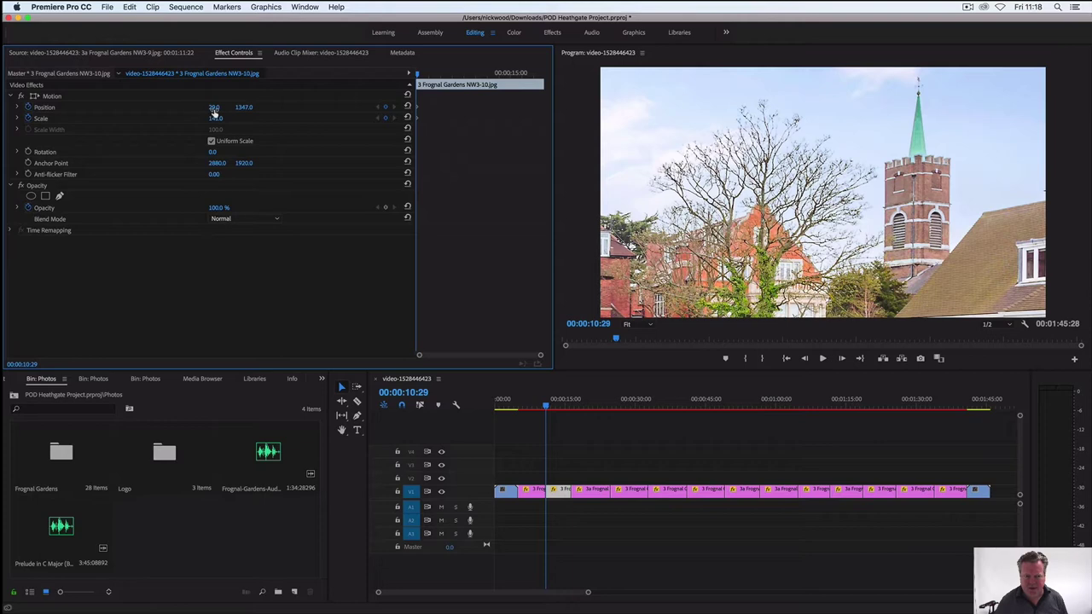
left_click_drag(218, 108, 214, 109)
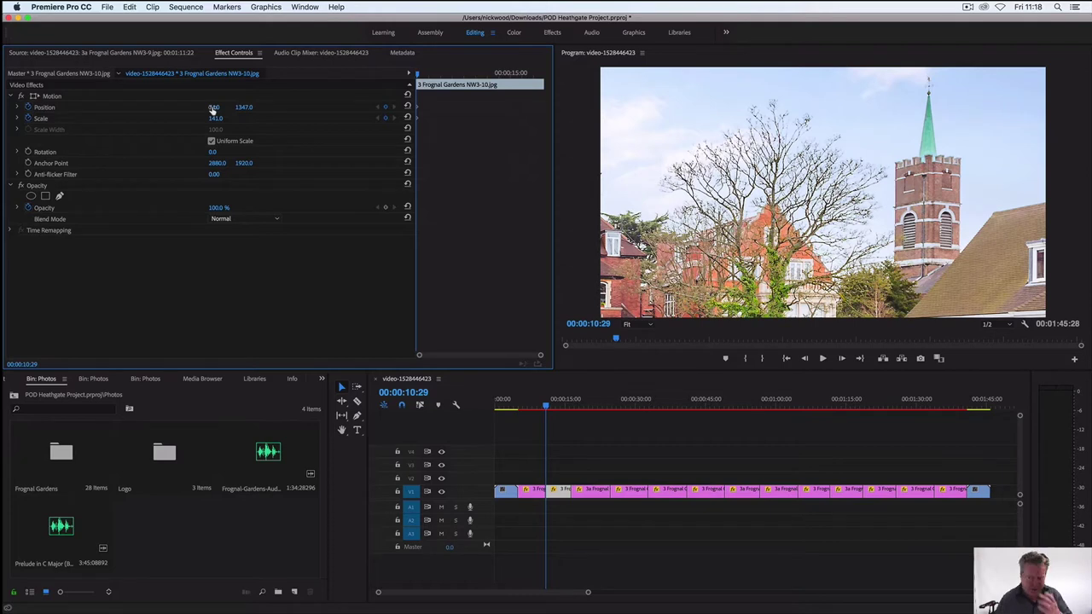
left_click_drag(214, 108, 218, 108)
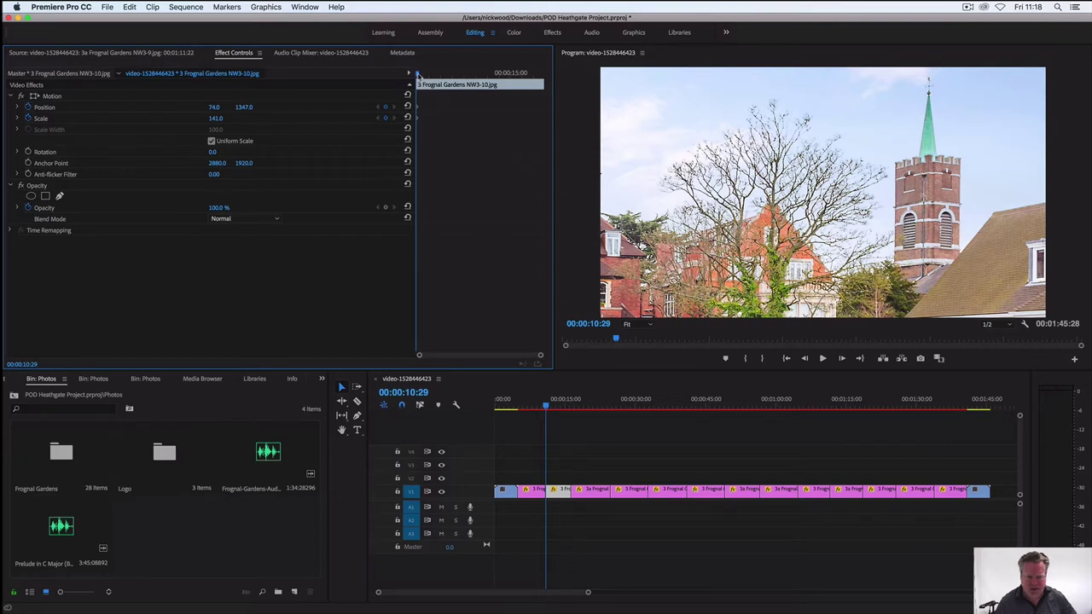
left_click_drag(417, 75, 540, 75)
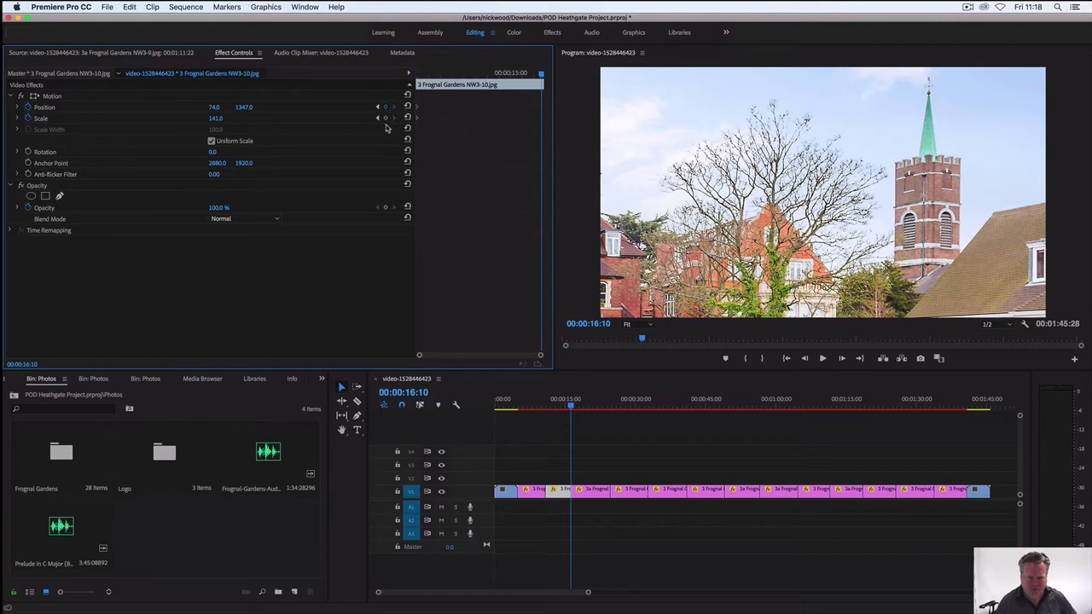
Step: Set the balcony photo's end frame to Scale 48 and Position X 768, framing the chairs and railing
left_click(386, 127)
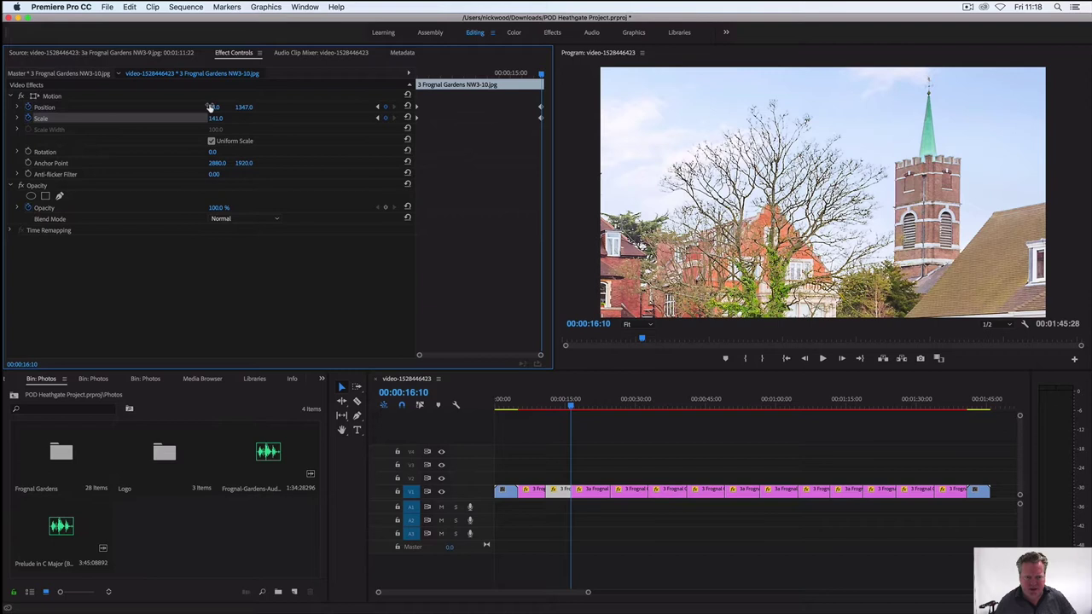
left_click_drag(214, 110, 213, 110)
left_click(262, 128)
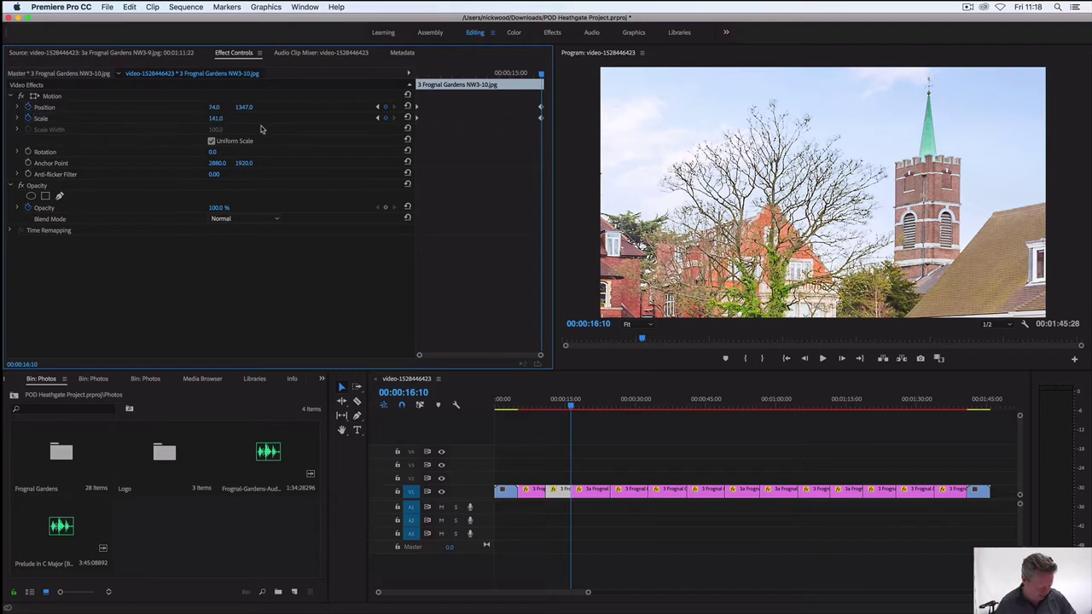
left_click_drag(224, 120, 168, 120)
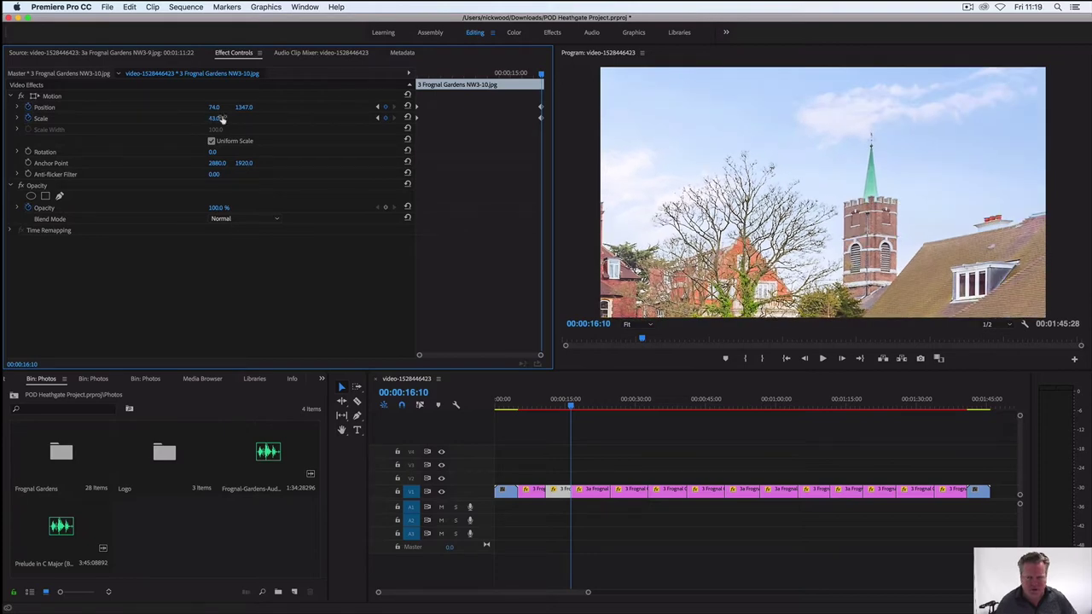
left_click_drag(220, 120, 220, 120)
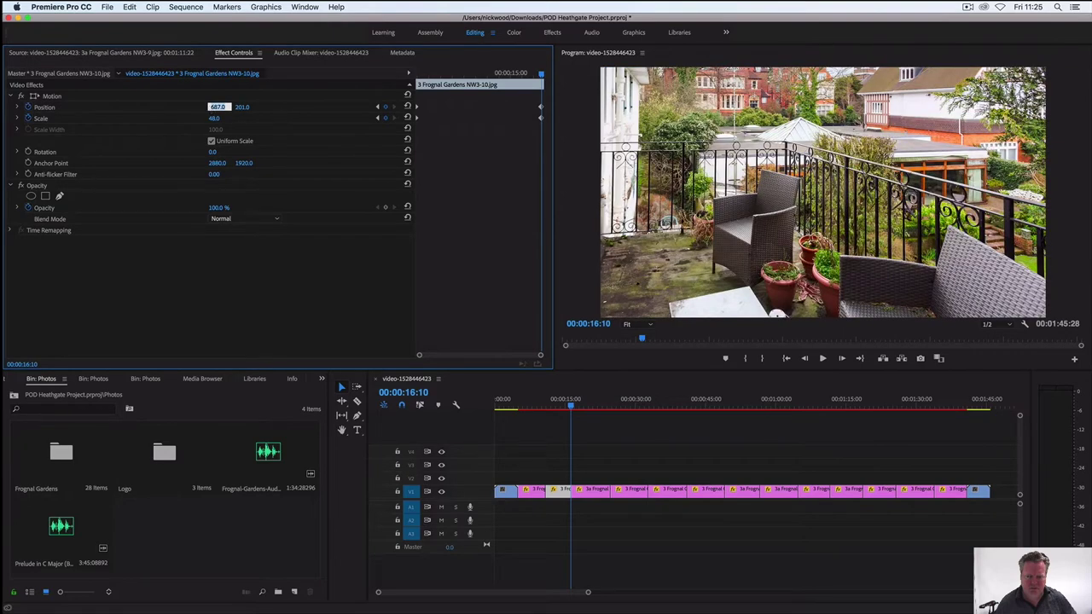
type("768")
key("Return")
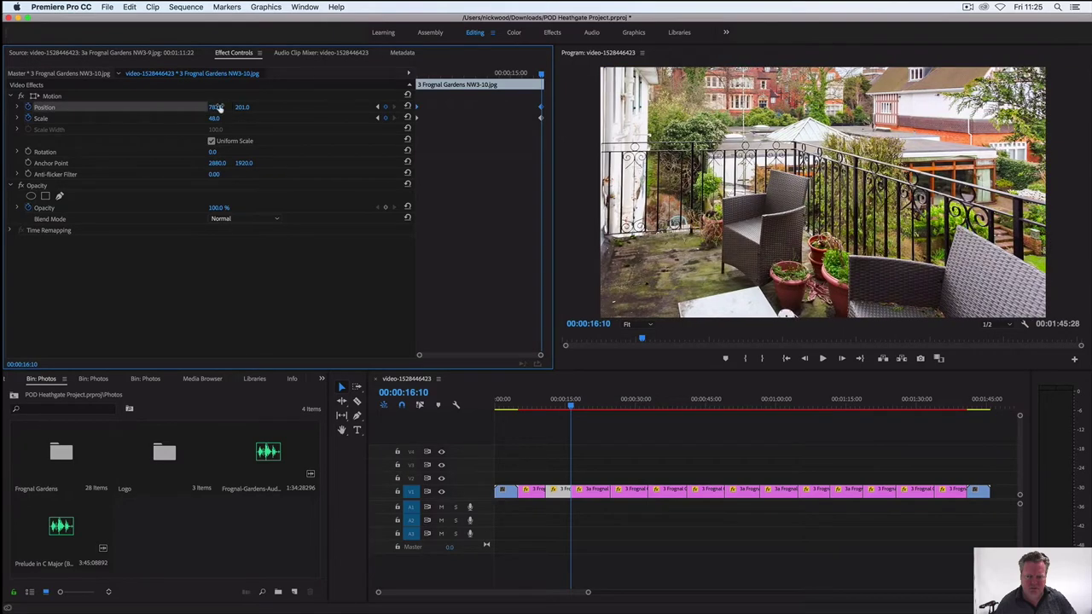
left_click_drag(219, 108, 220, 108)
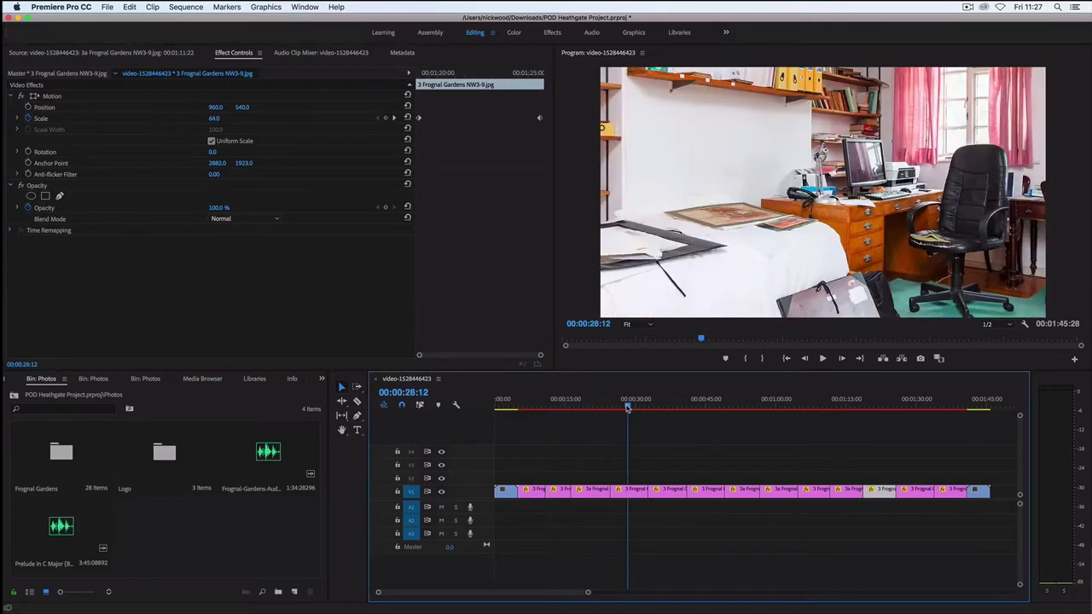
Step: Step back to an earlier photo and play the sequence from there
key("Up")
key("Up")
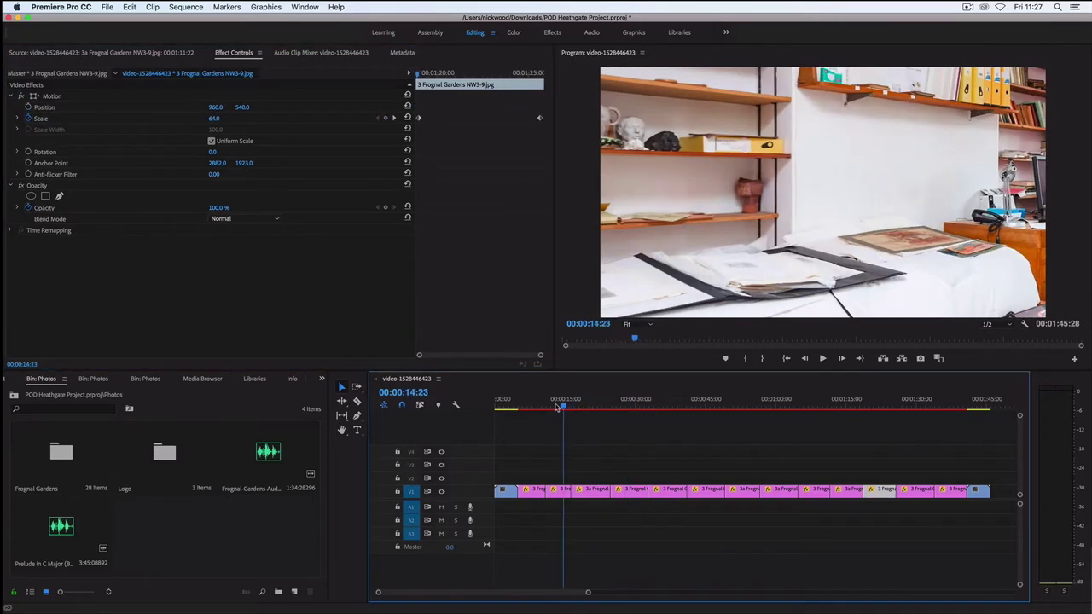
left_click(823, 359)
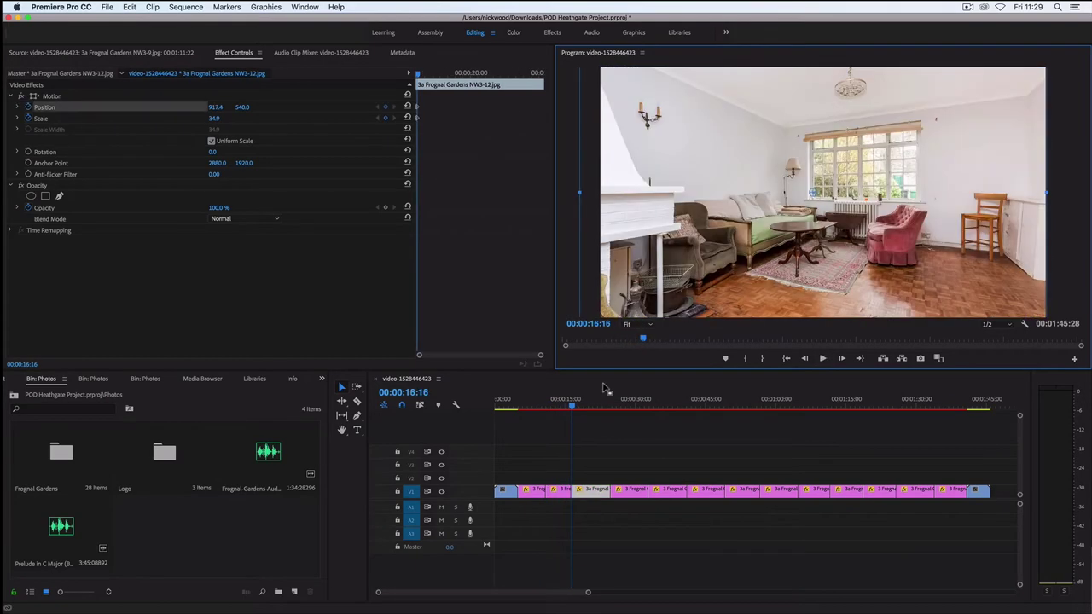
left_click(604, 388)
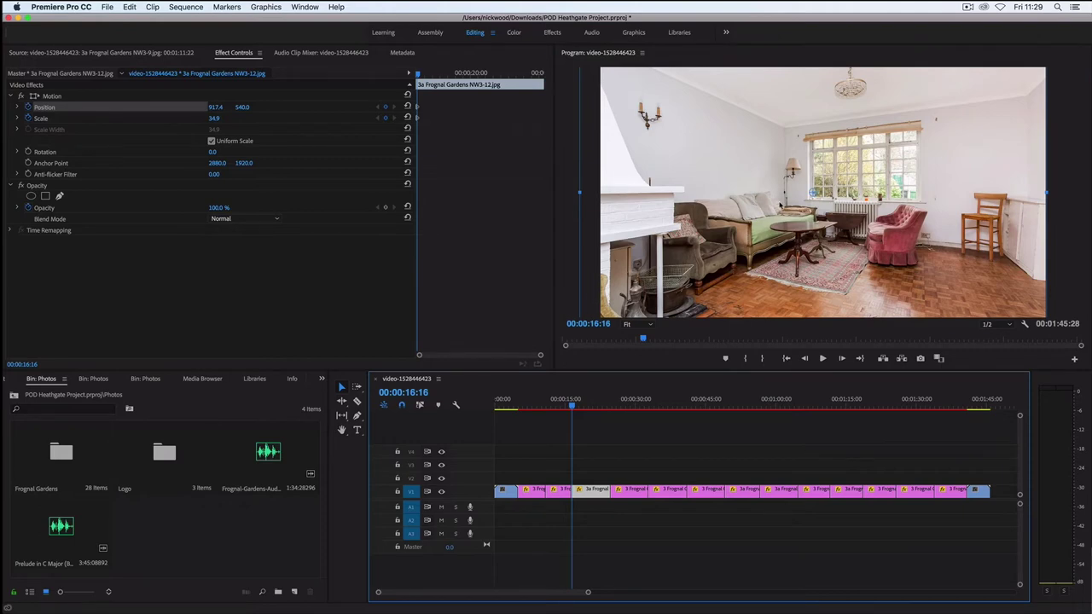
Step: Set the sitting-room photo's opening frame to Scale 64 and Position 1406, 331 on the sofa
left_click_drag(779, 206, 785, 226)
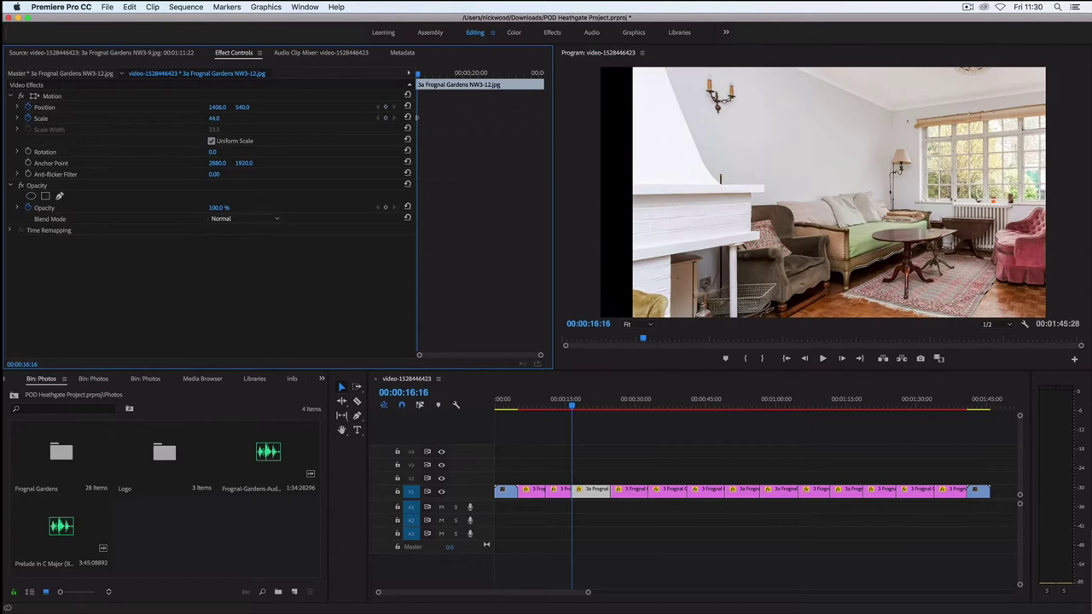
left_click_drag(213, 118, 225, 118)
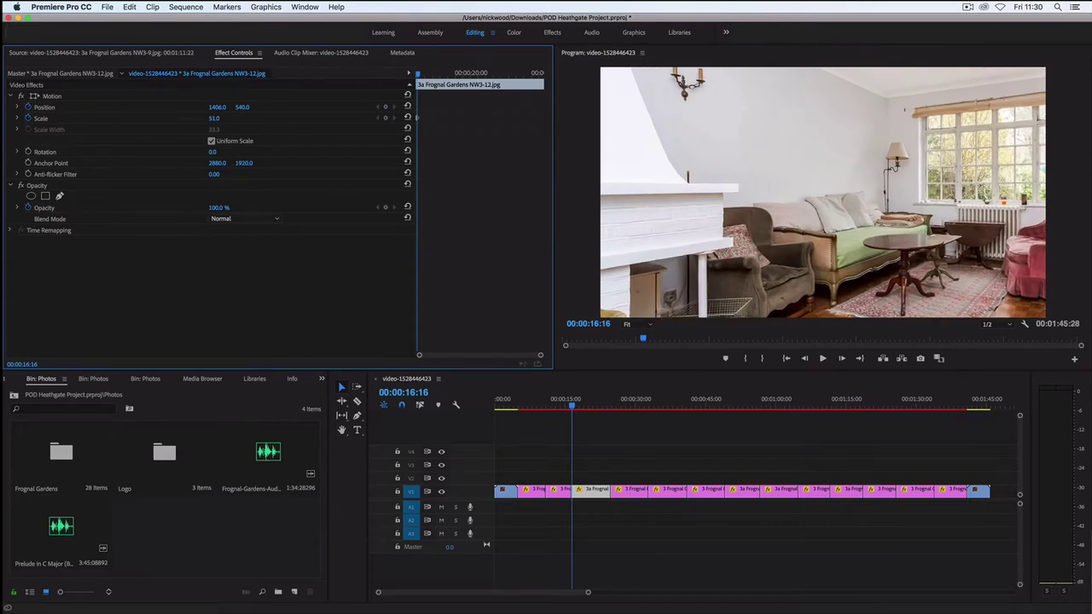
left_click_drag(225, 118, 247, 118)
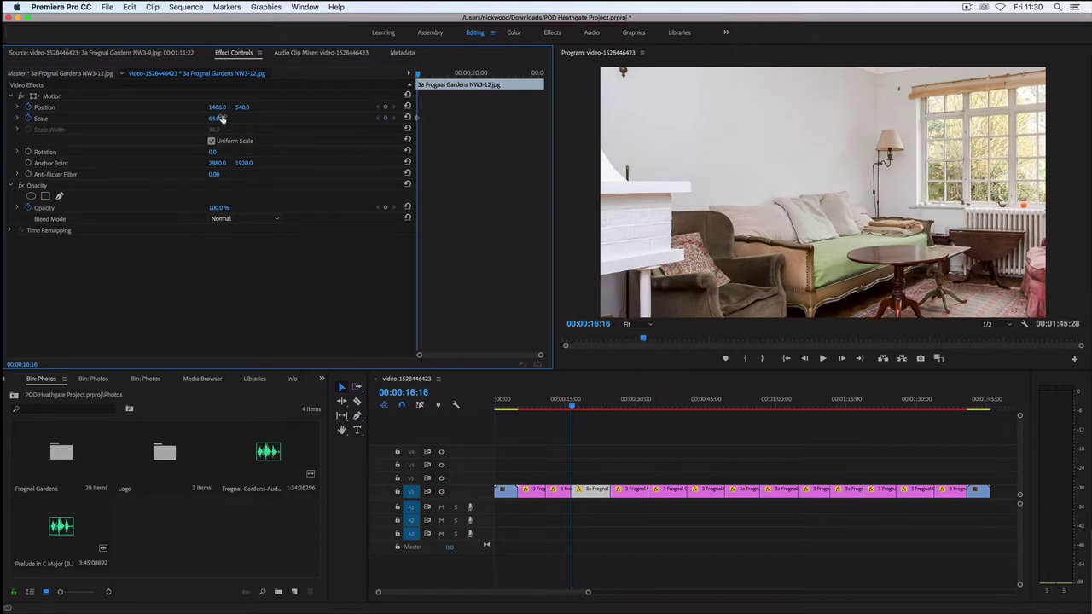
left_click_drag(241, 109, 248, 109)
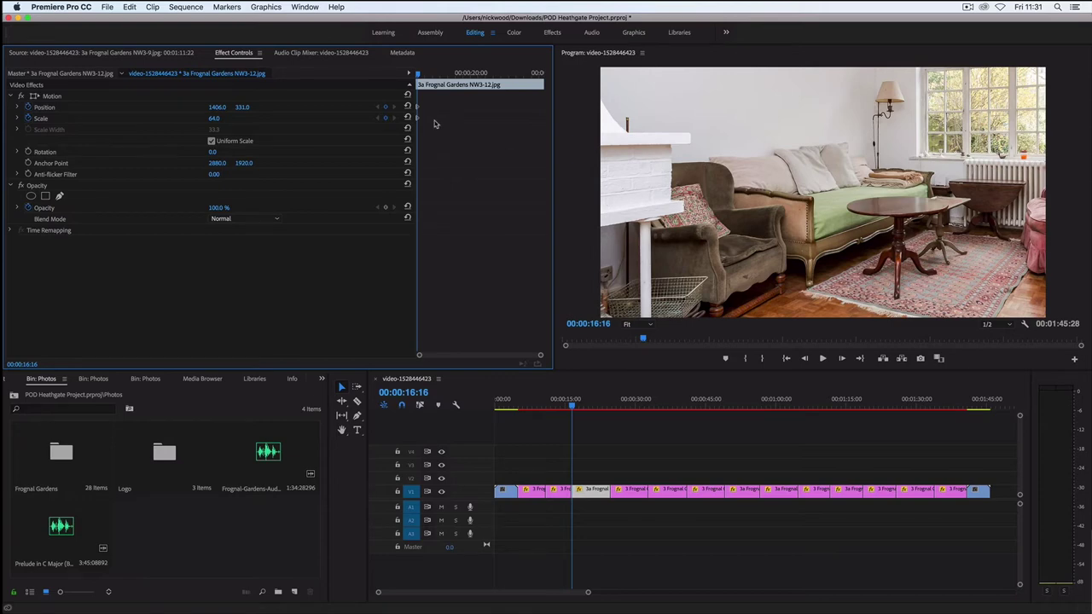
Step: Add end-frame Scale and Position keyframes on the sitting-room photo, panning Position to 99, 324
left_click_drag(418, 76, 544, 80)
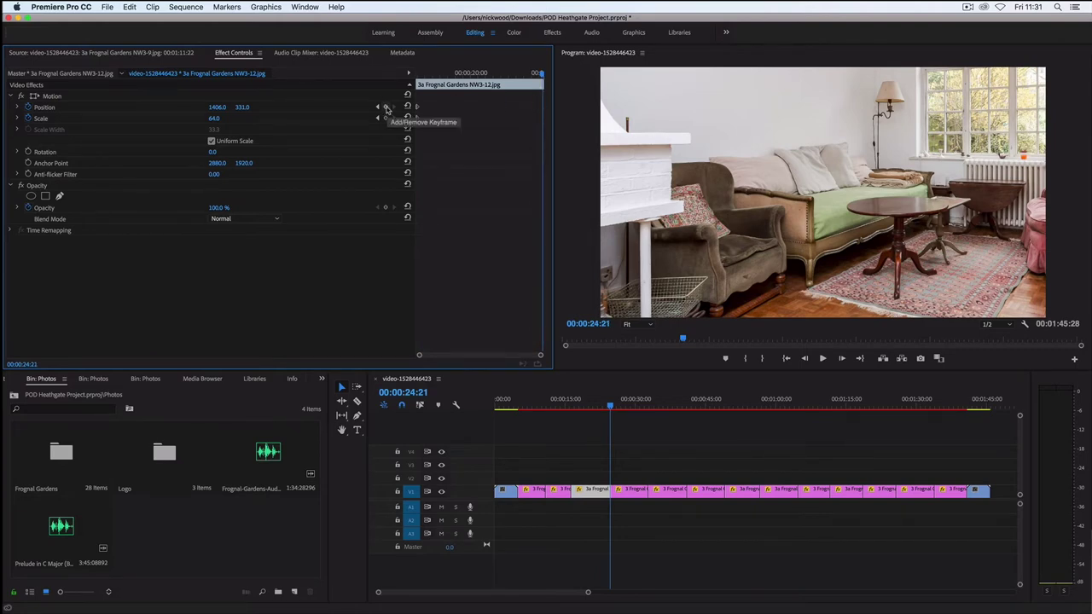
left_click(386, 107)
left_click(386, 119)
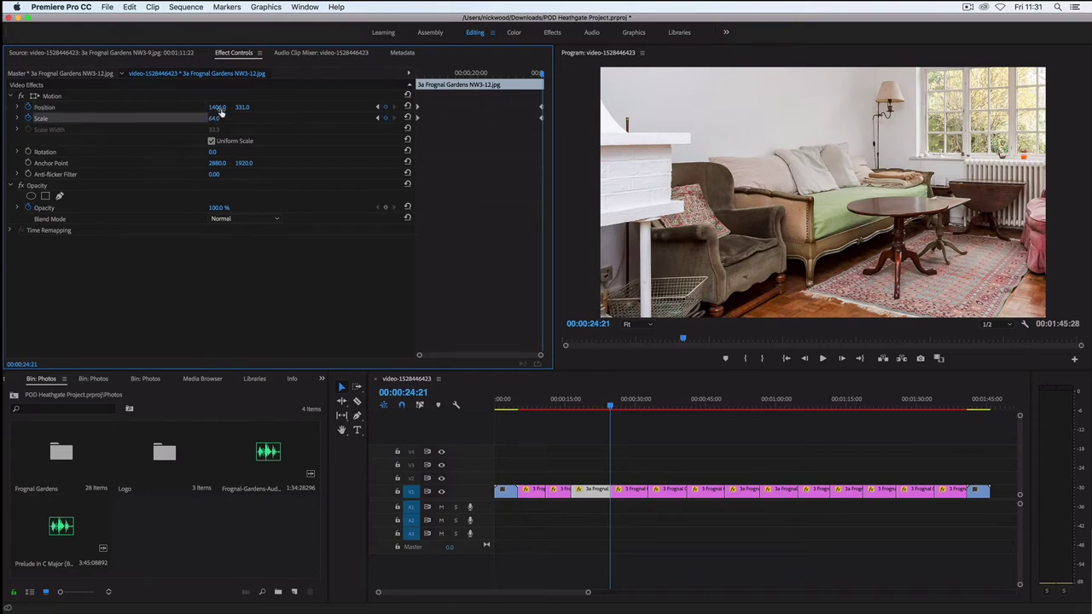
left_click_drag(241, 109, 218, 107)
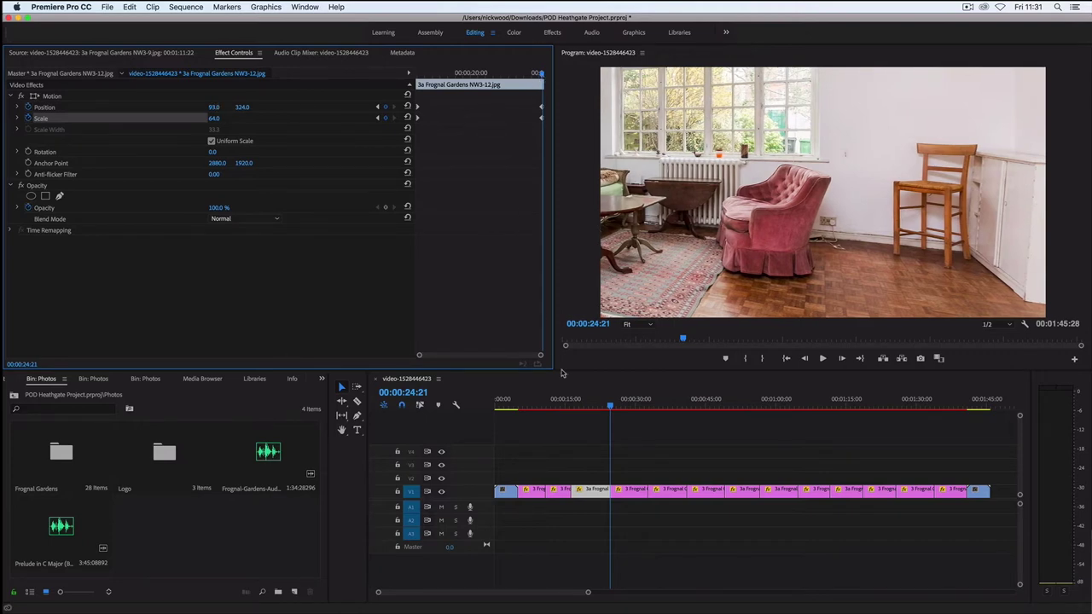
left_click(574, 406)
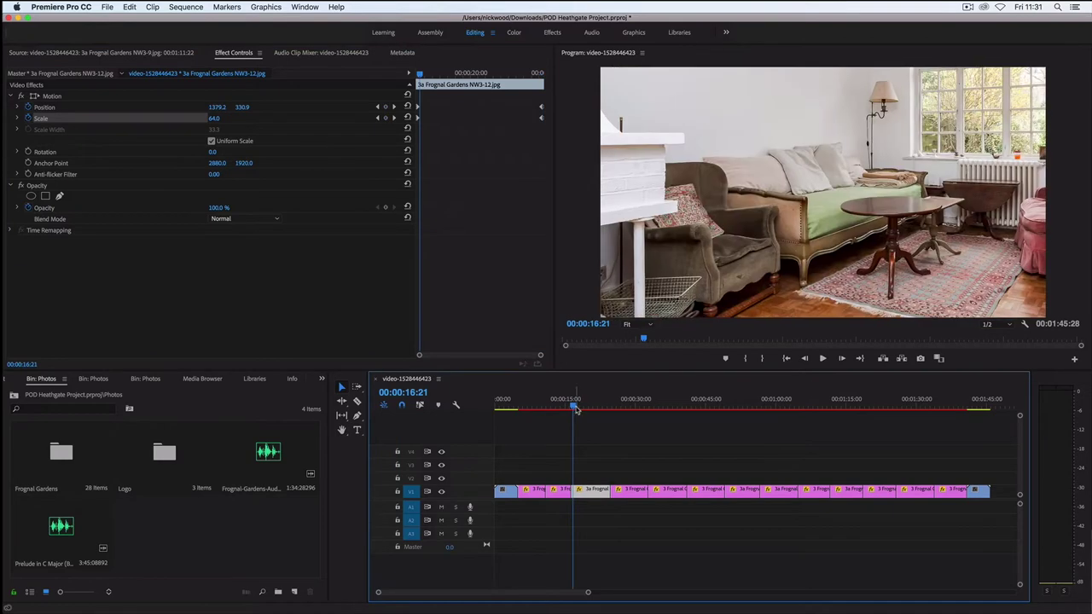
Step: Play back the sitting-room pan through to the kitchen photo, then stop
left_click(823, 359)
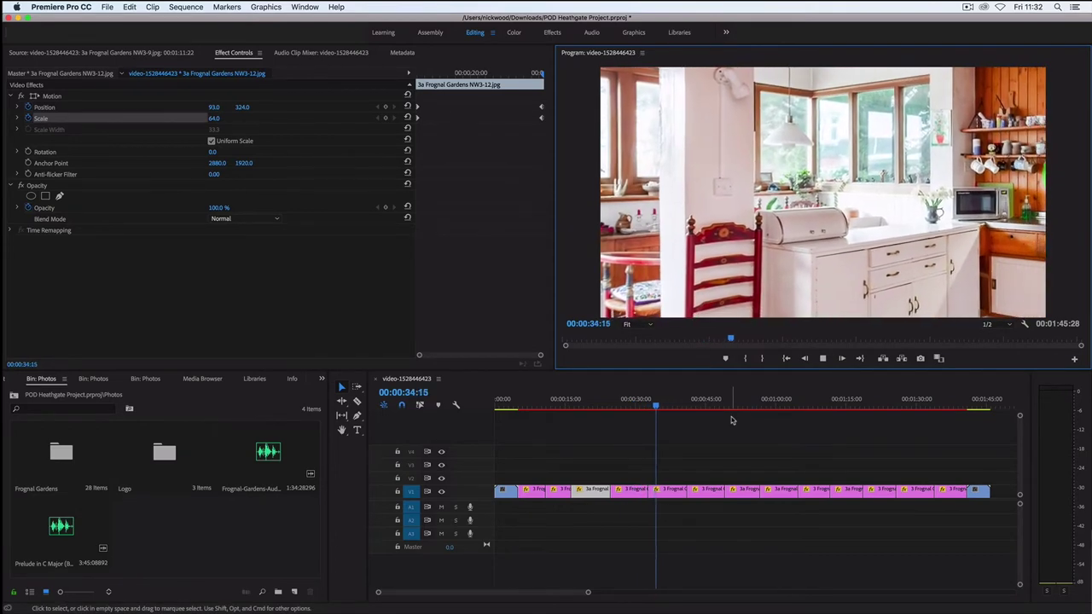
key("space")
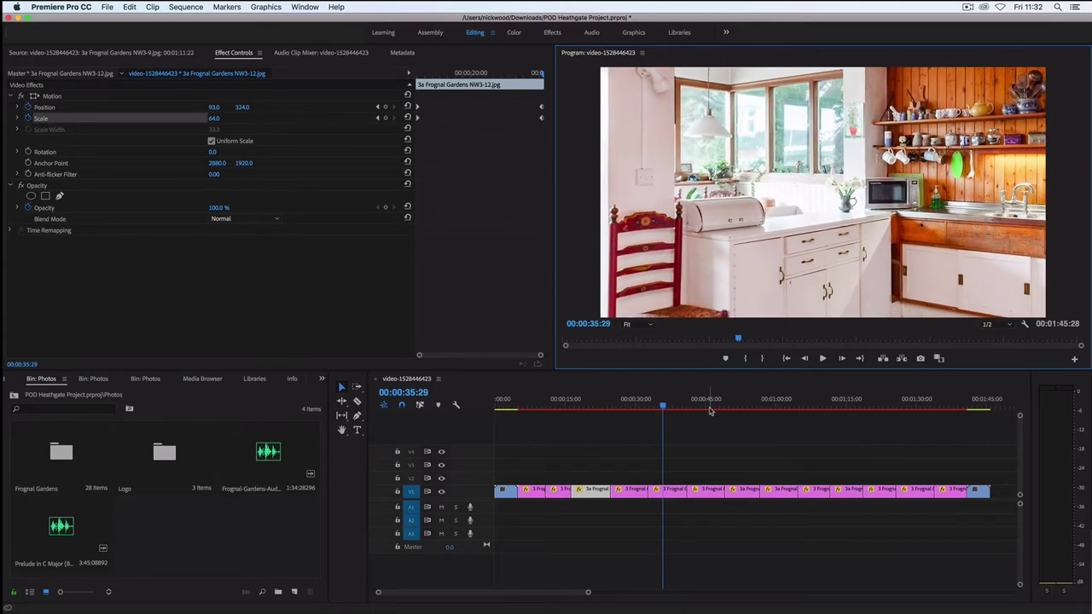
Step: Adjust the kitchen photo's start and end Position keyframe values
left_click(665, 409)
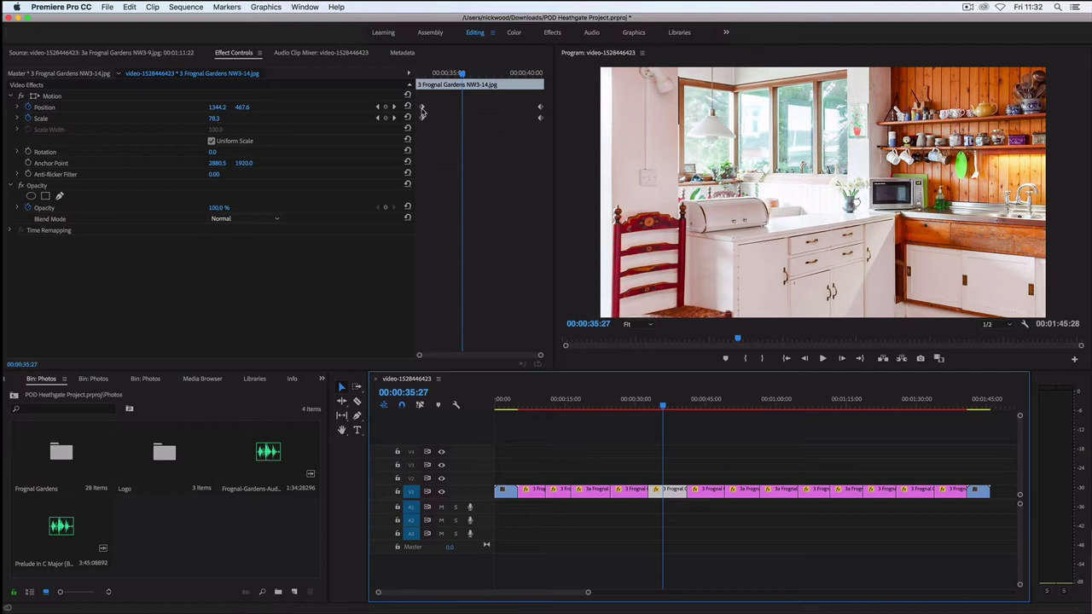
left_click_drag(421, 108, 417, 121)
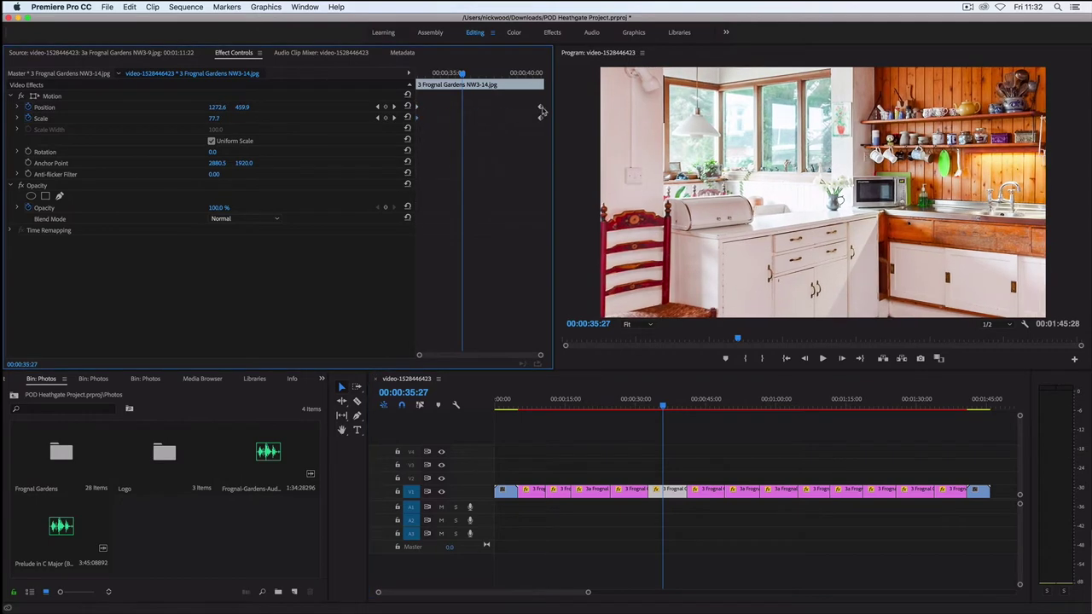
left_click_drag(540, 110, 541, 122)
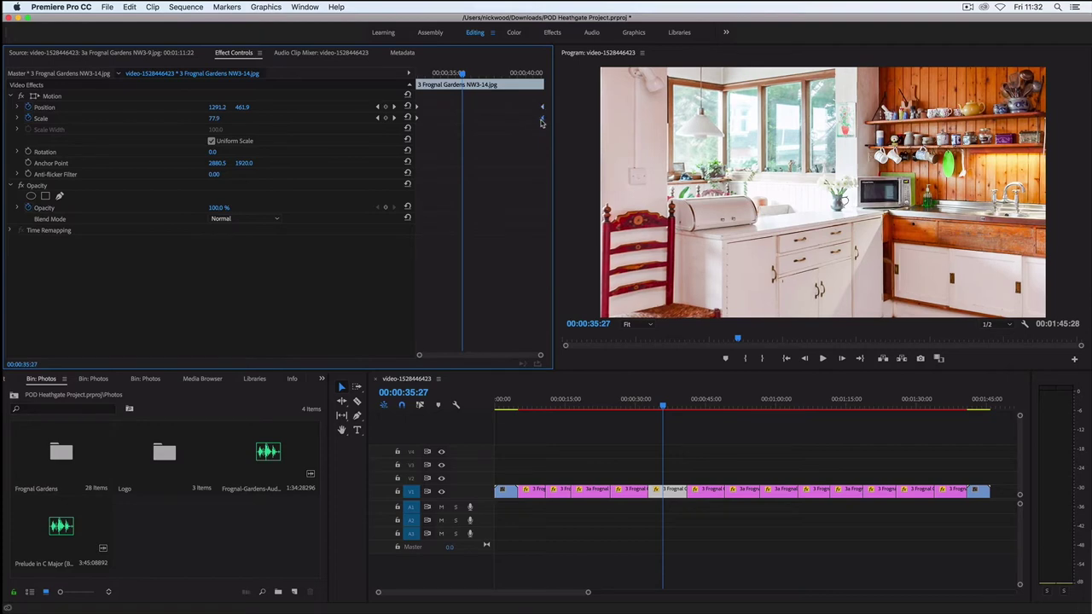
Step: Adjust the office photo's start and end Position keyframes, then play back the pans
left_click(642, 399)
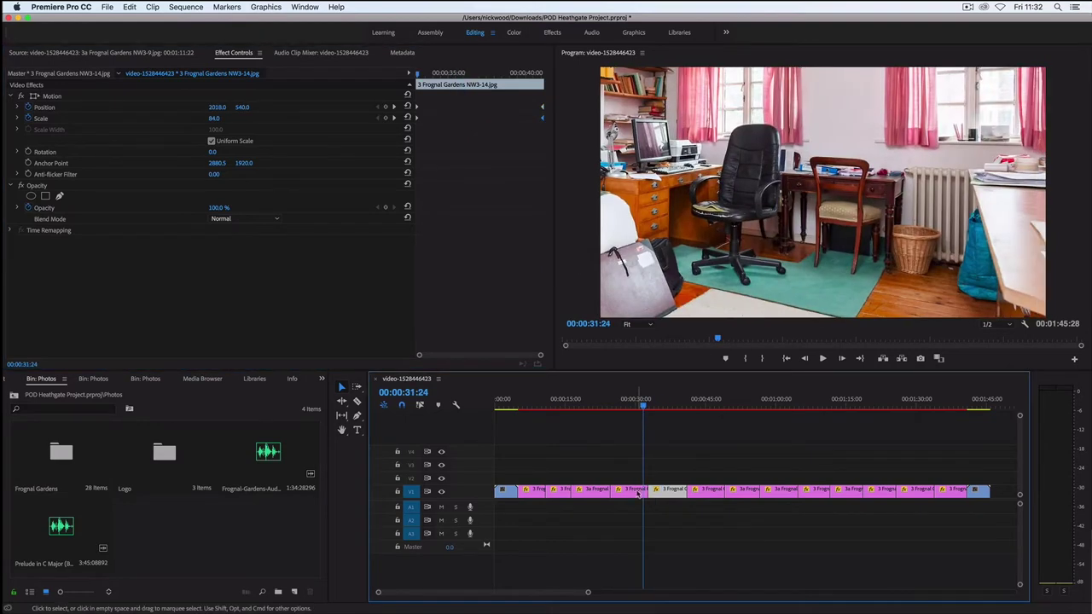
left_click(639, 491)
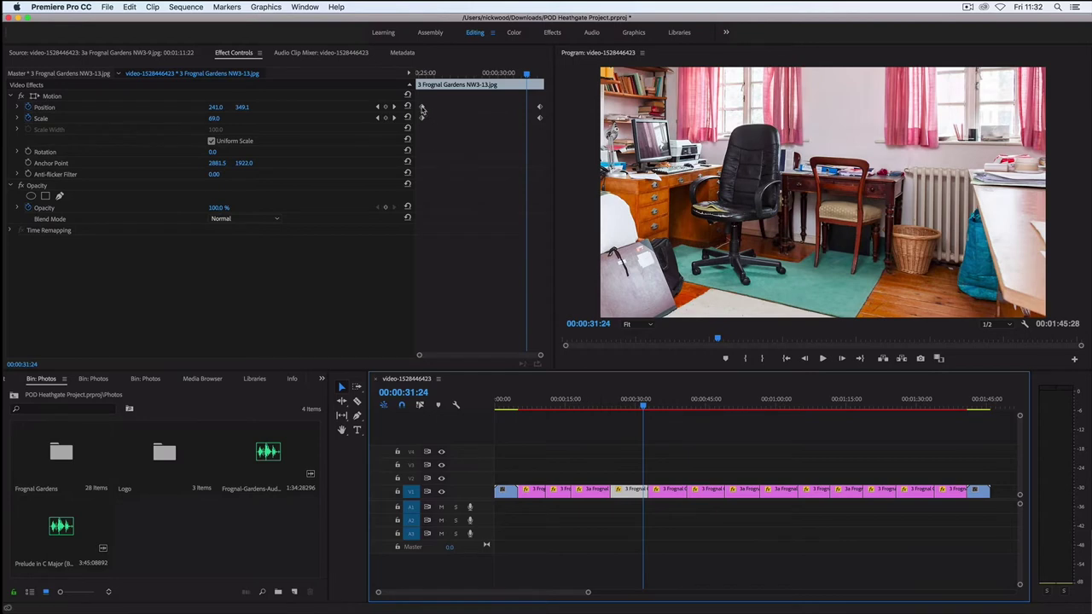
left_click_drag(421, 109, 417, 122)
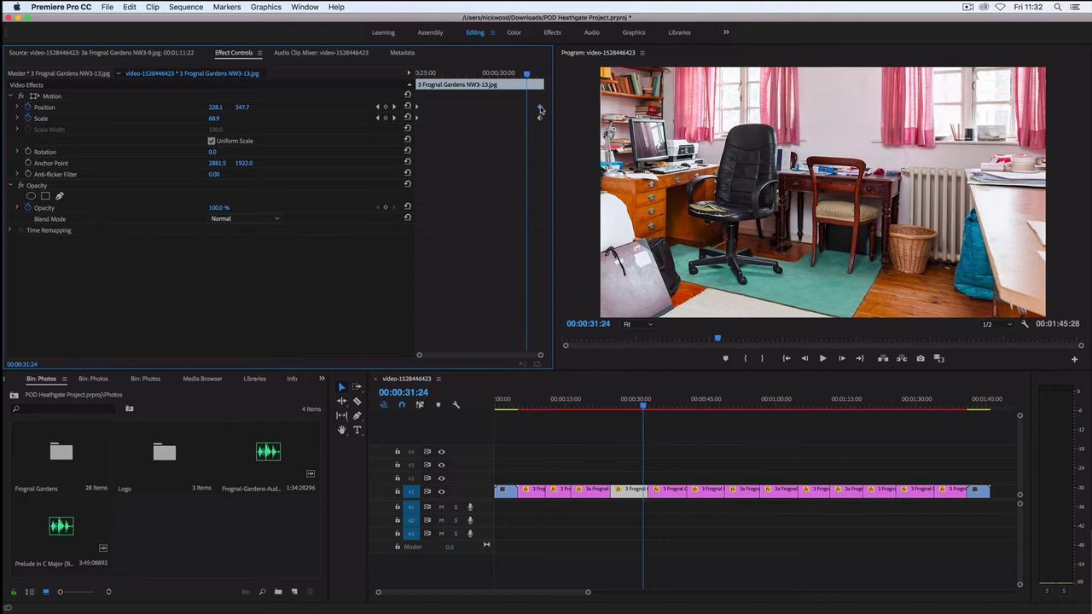
left_click_drag(539, 111, 542, 122)
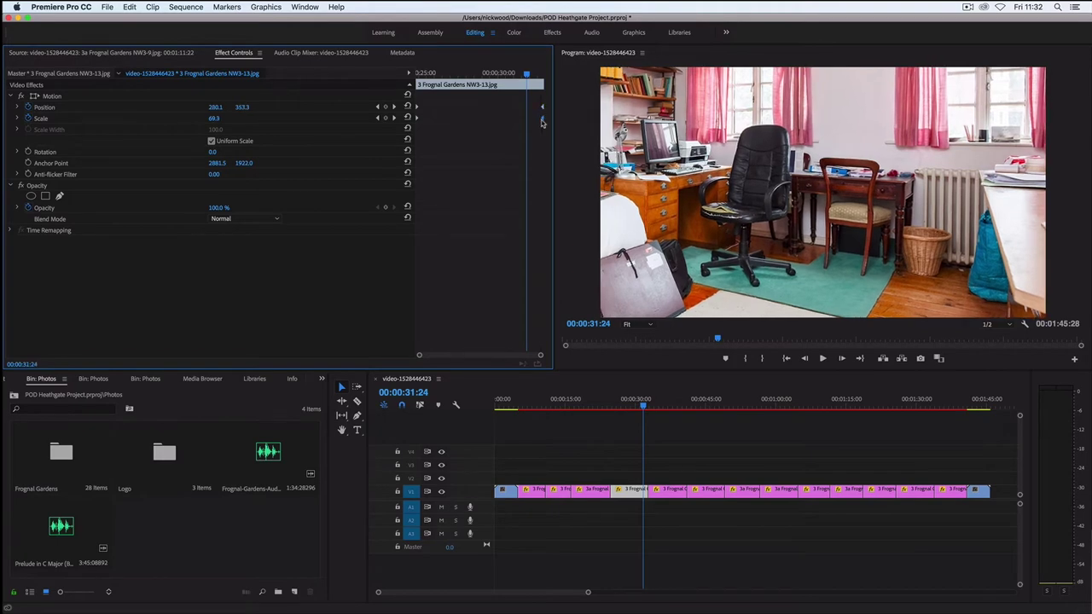
left_click_drag(643, 405, 593, 407)
left_click(822, 359)
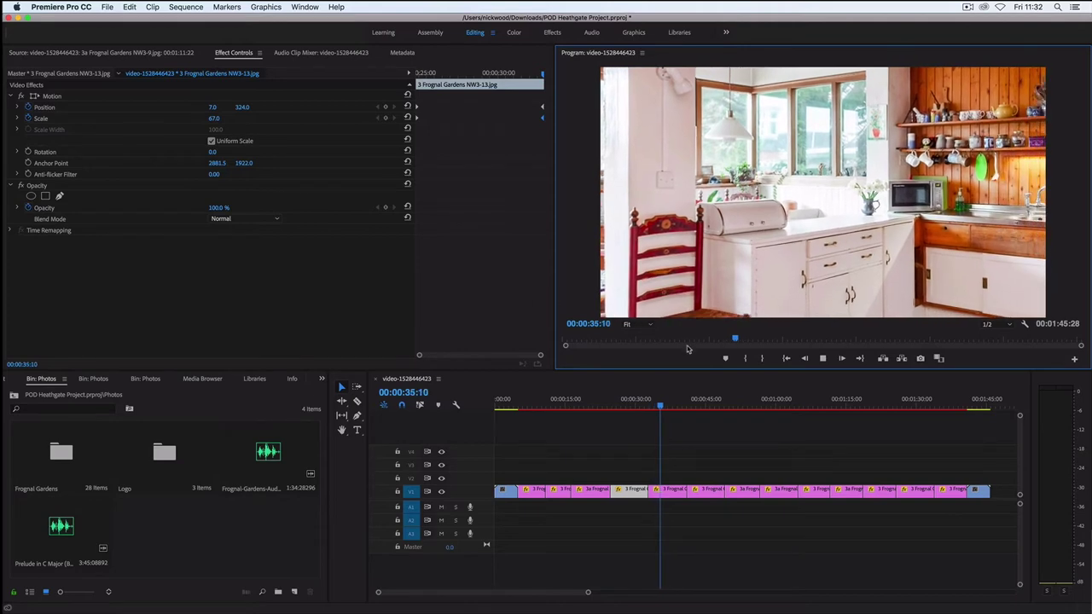
Step: Replay from the balcony-view photo, stopping on the study photo at 00:00:25:17
left_click(824, 359)
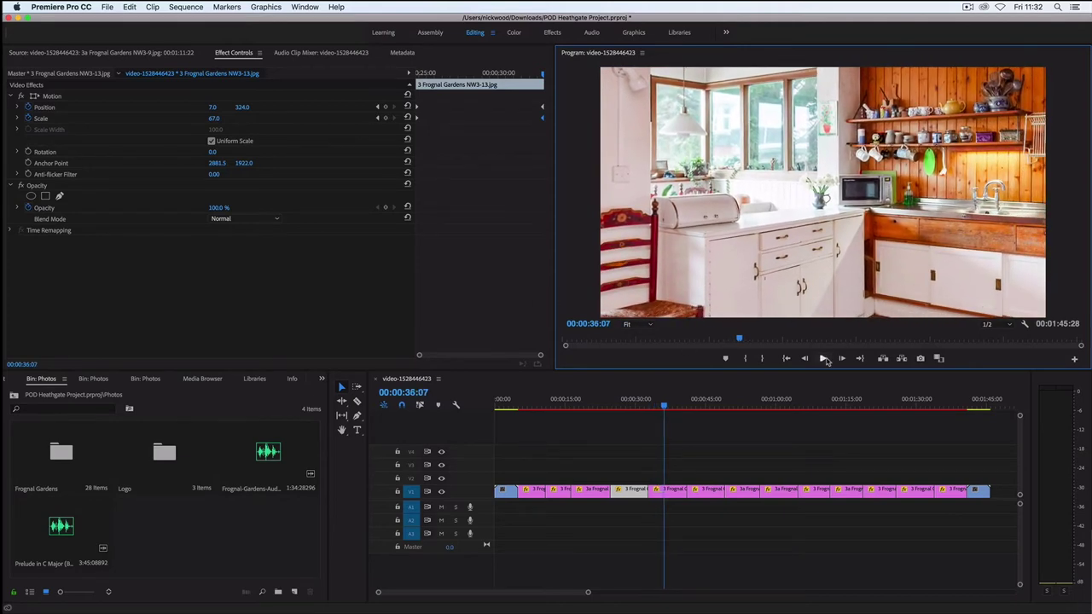
left_click(676, 493)
left_click(706, 492)
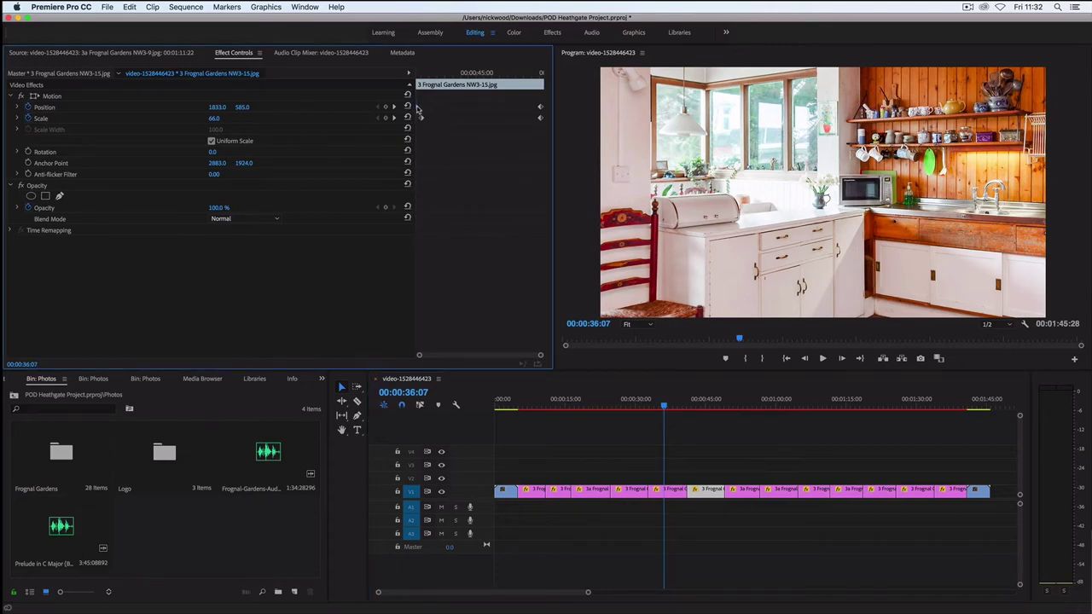
left_click(629, 339)
left_click(823, 359)
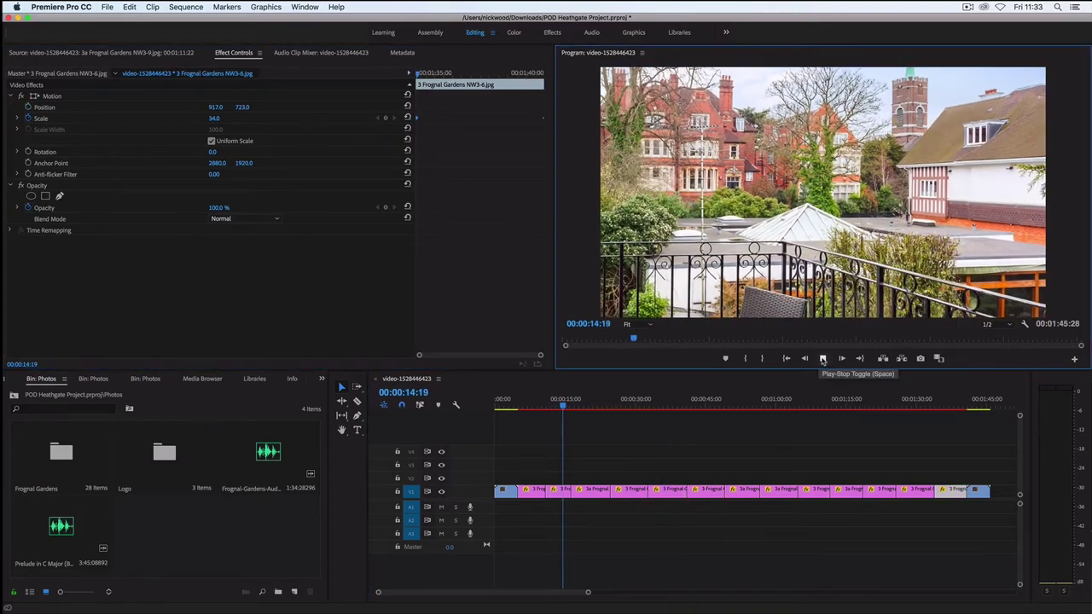
left_click(823, 359)
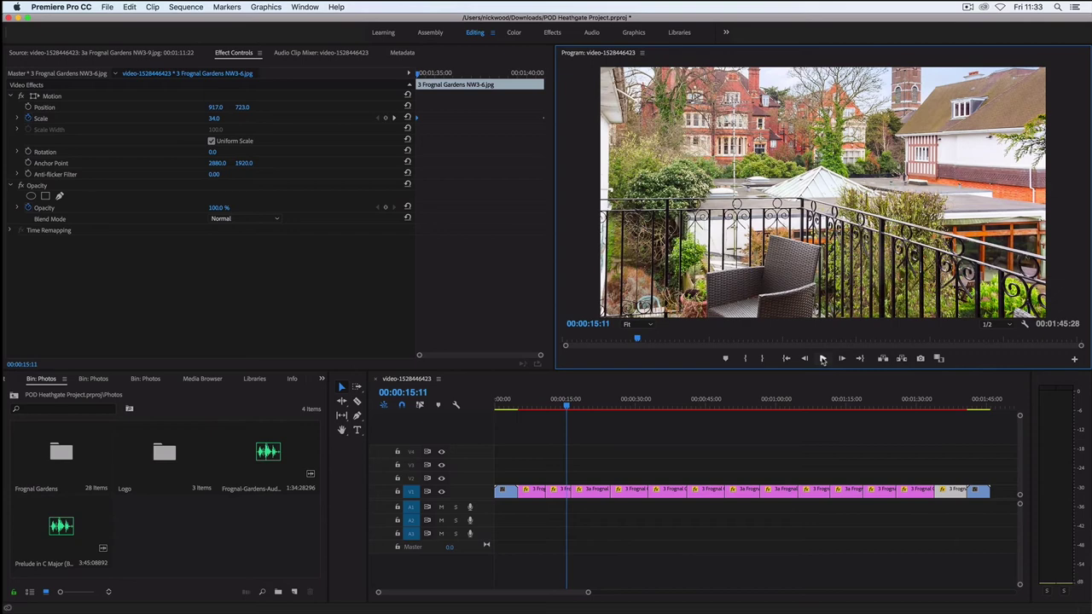
left_click(822, 358)
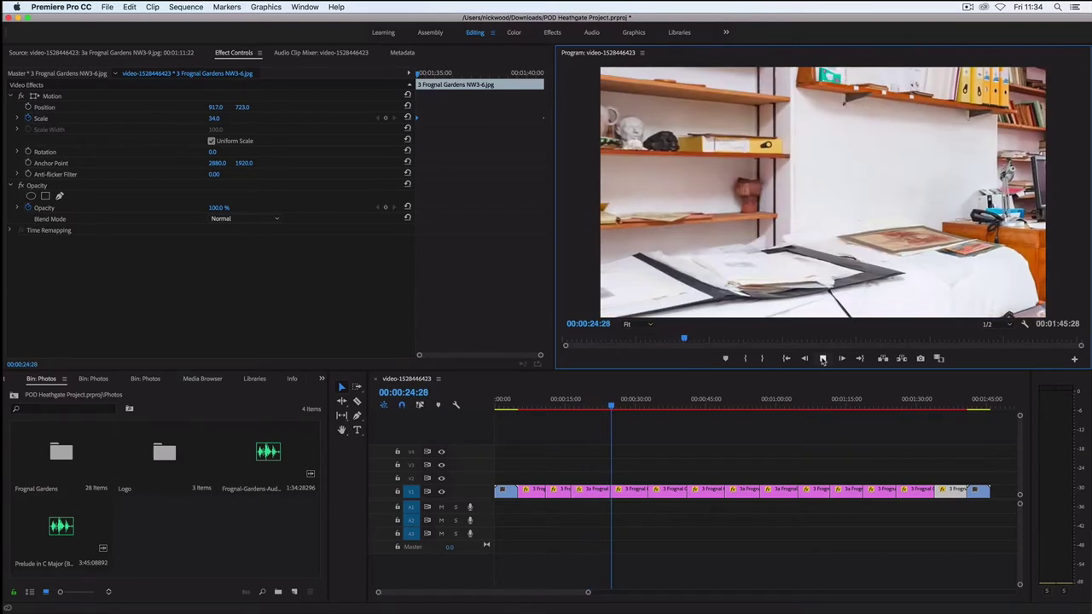
left_click(822, 359)
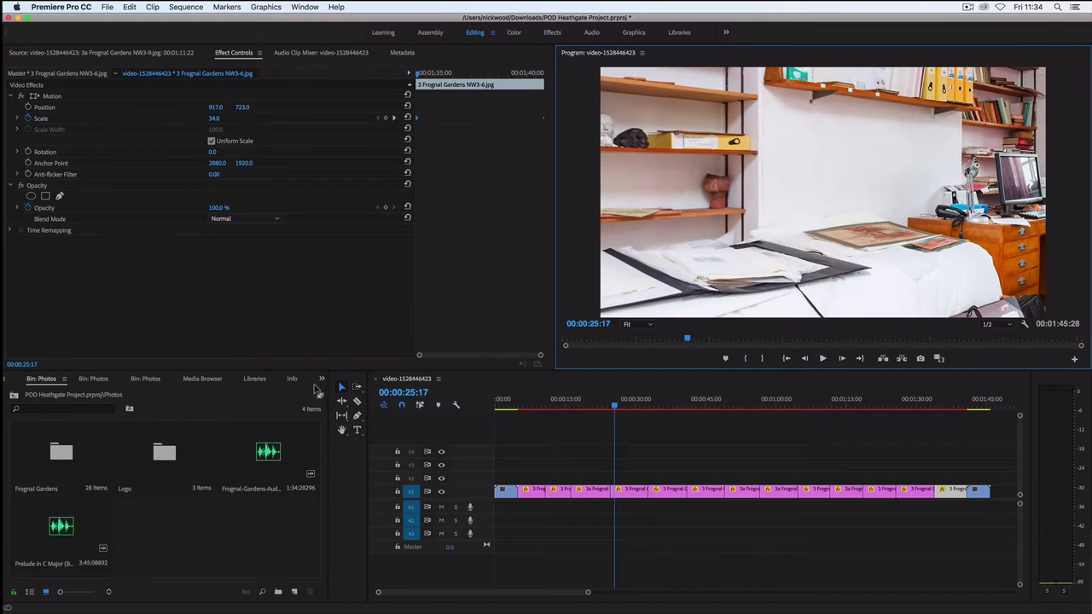
left_click(321, 379)
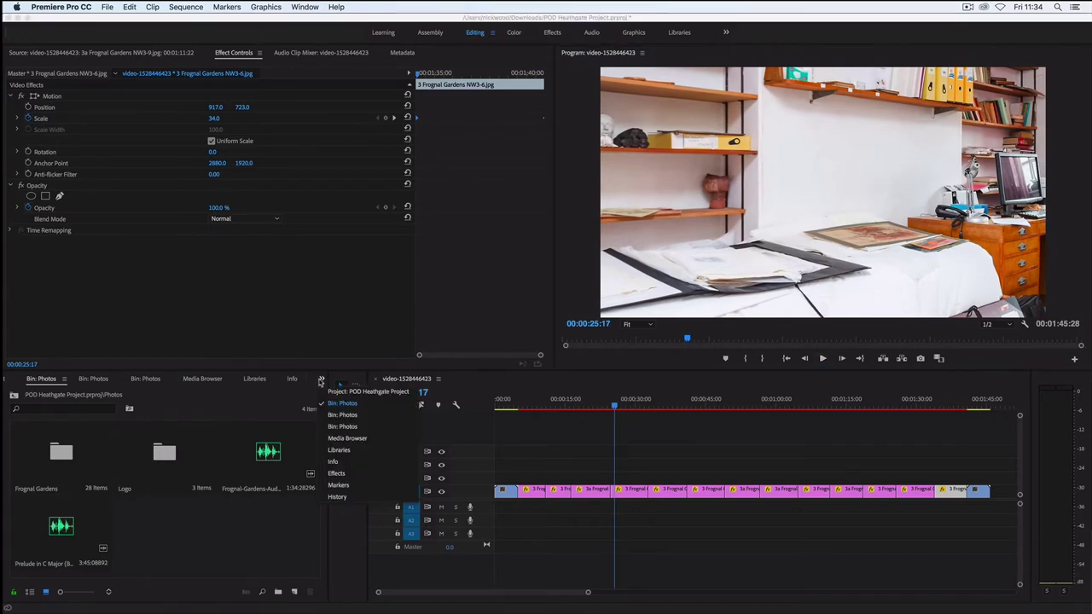
Step: Search the Effects panel for 'dip' and select the Dip to White transition
left_click(337, 473)
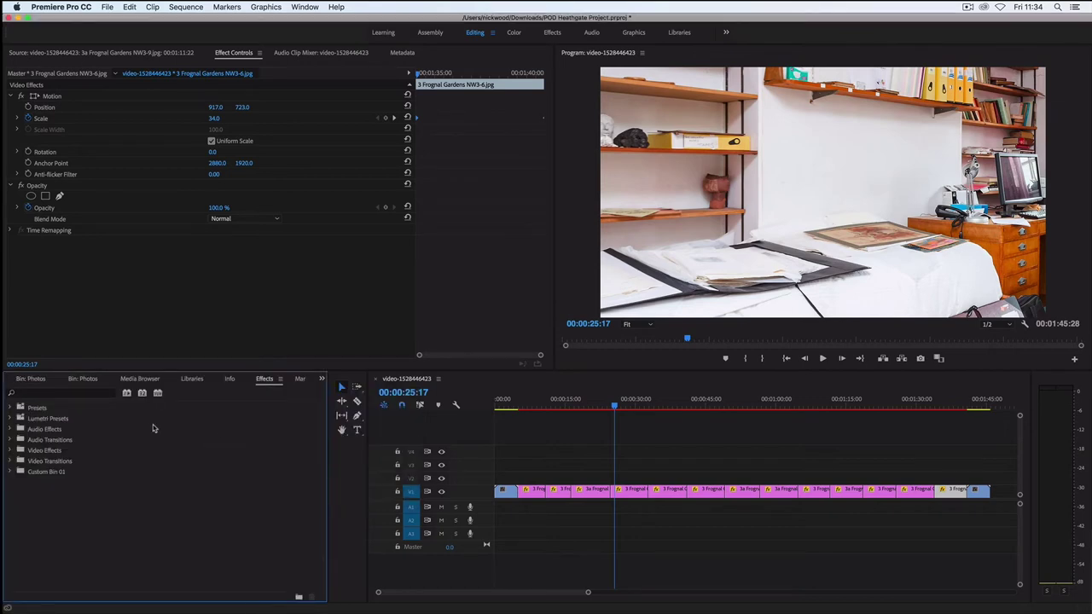
left_click(94, 391)
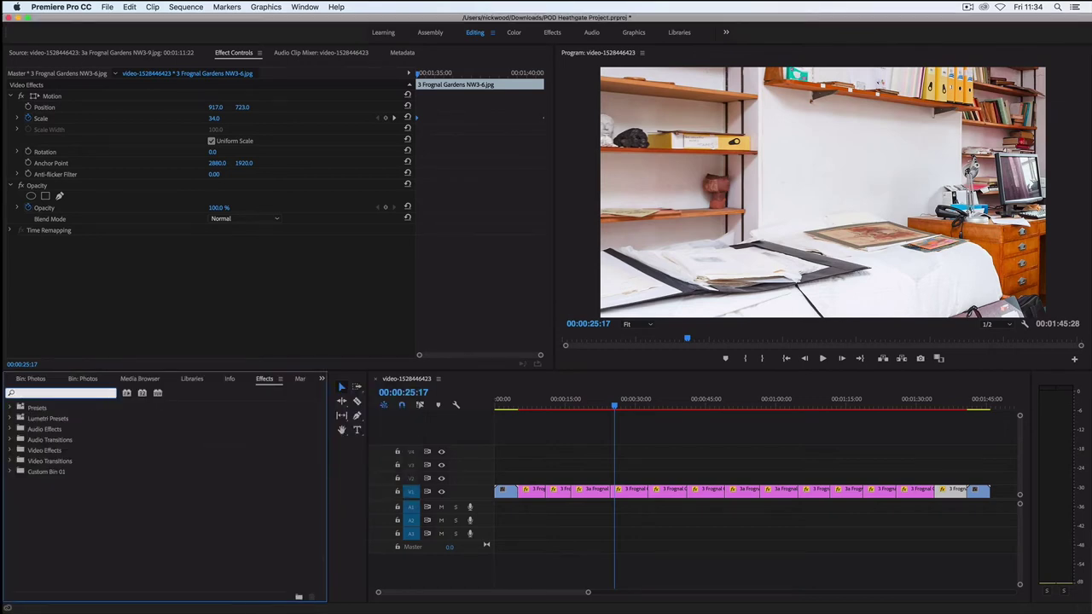
type("dip")
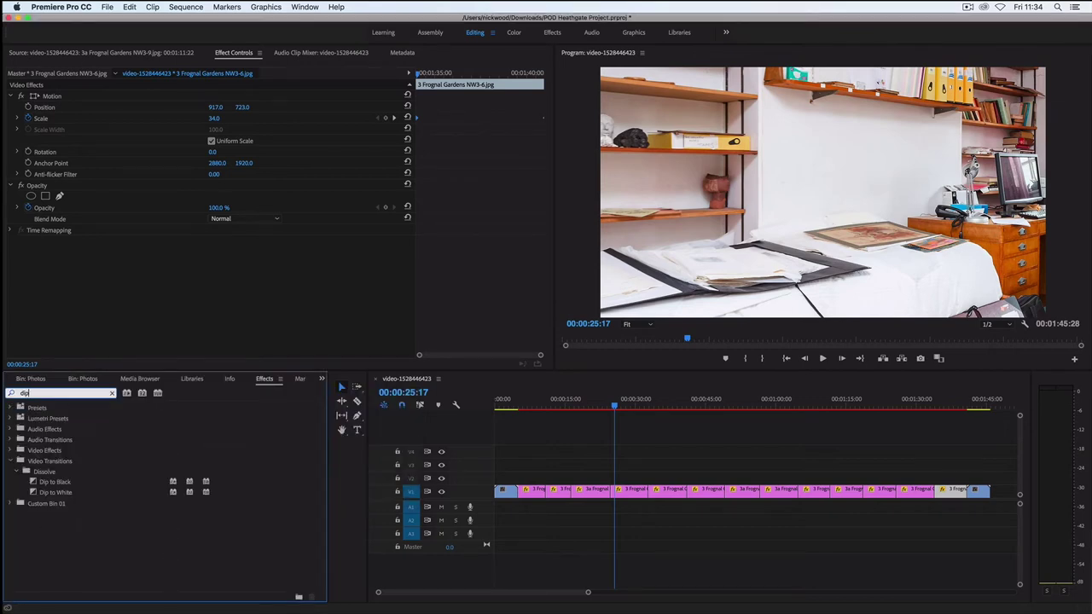
left_click(45, 493)
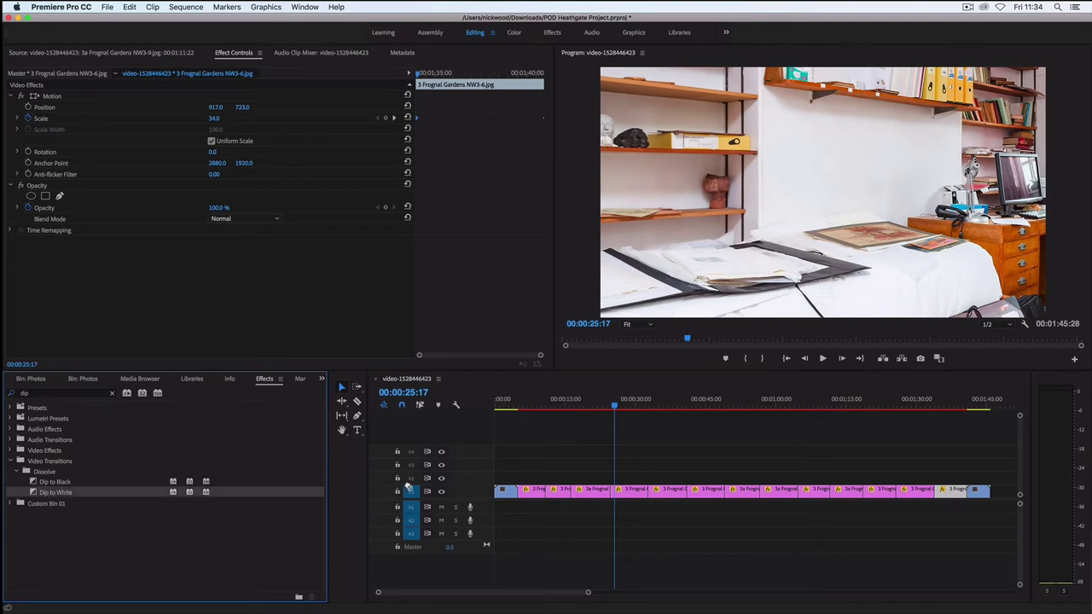
Step: Place Dip to White on the V1 cut near 00:00:07 and scrub back to it
left_click_drag(408, 487, 508, 490)
left_click_drag(98, 495, 499, 488)
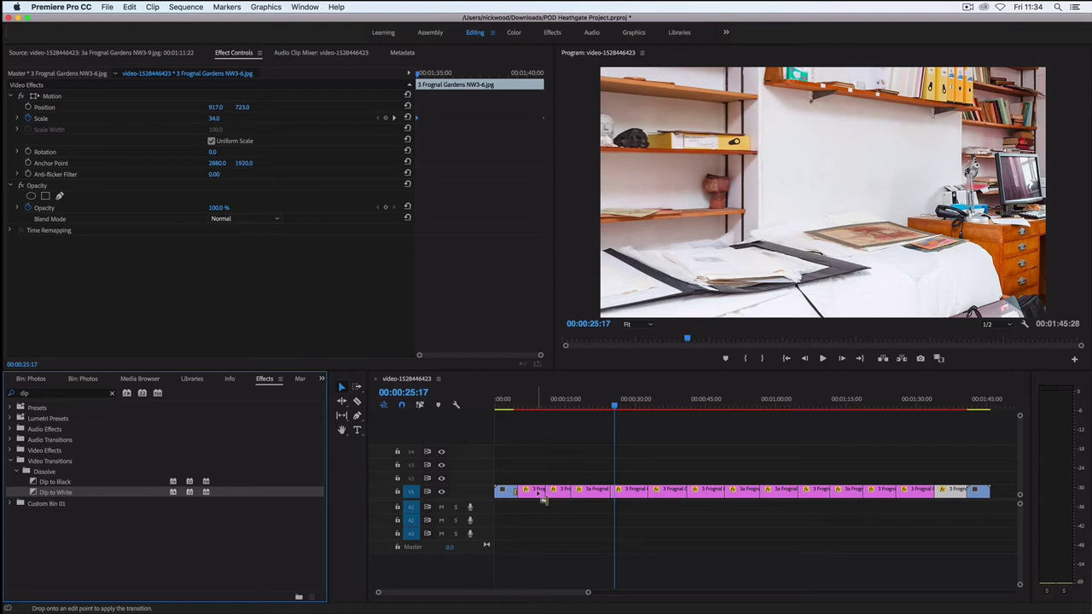
left_click_drag(543, 500, 548, 500)
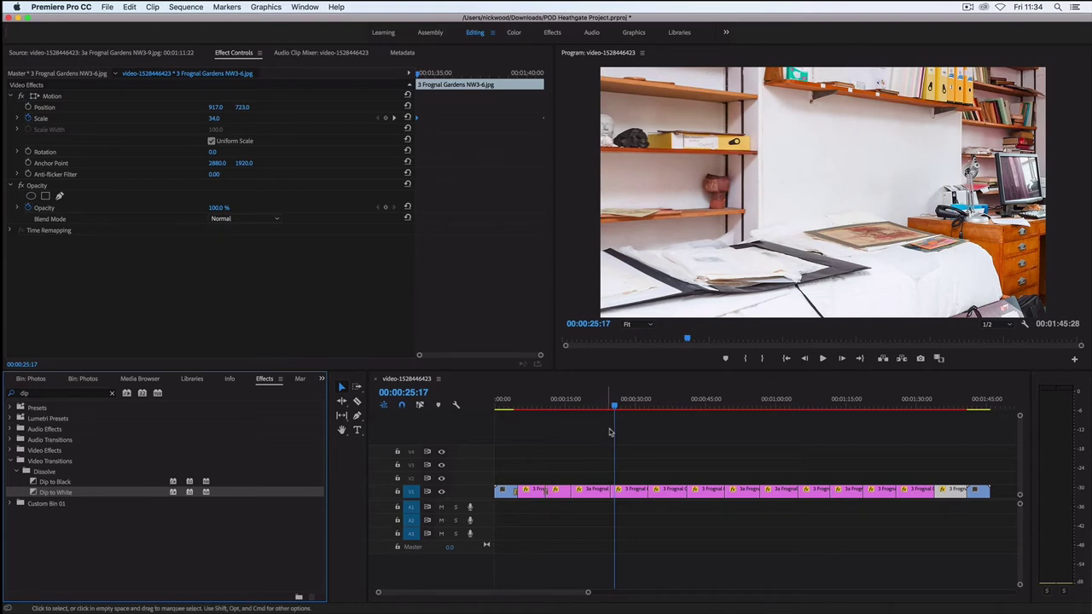
left_click(616, 407)
left_click_drag(616, 408, 539, 409)
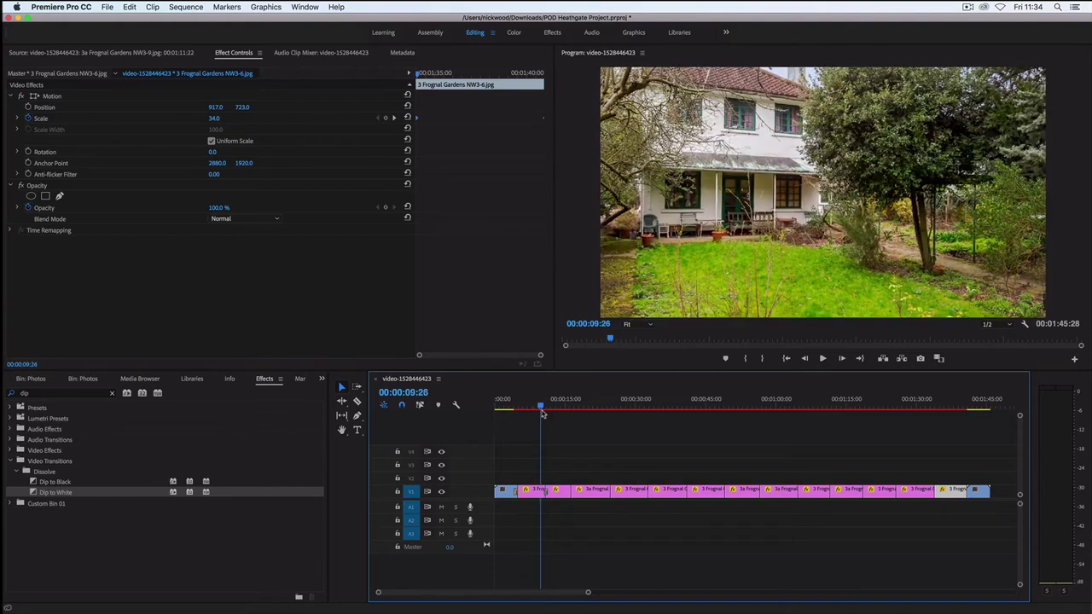
Step: Preview the Dip to White transition at the first cut, then delete it
left_click(821, 359)
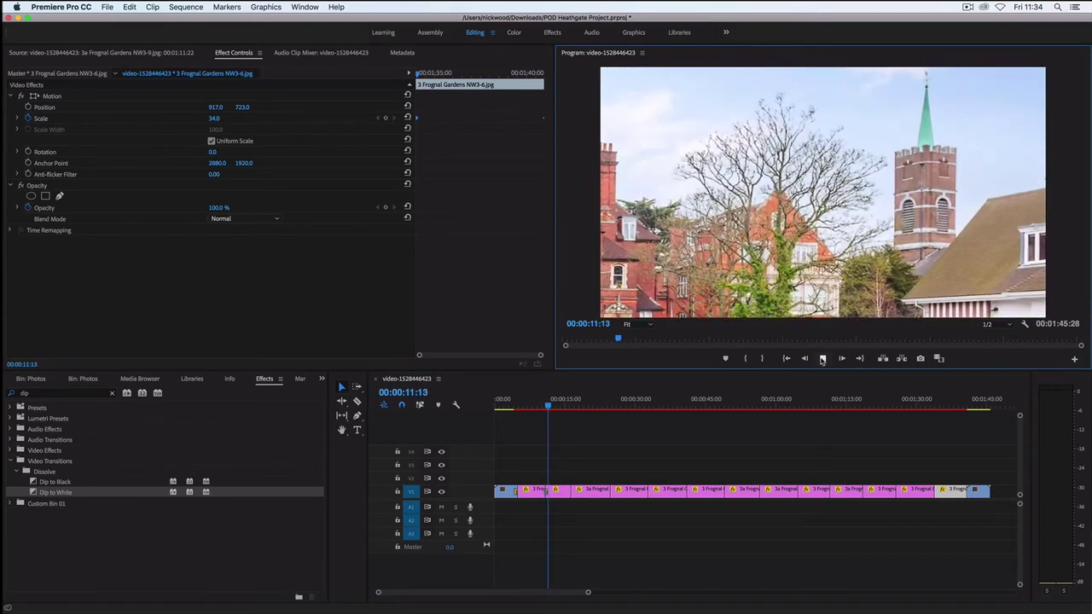
left_click(821, 359)
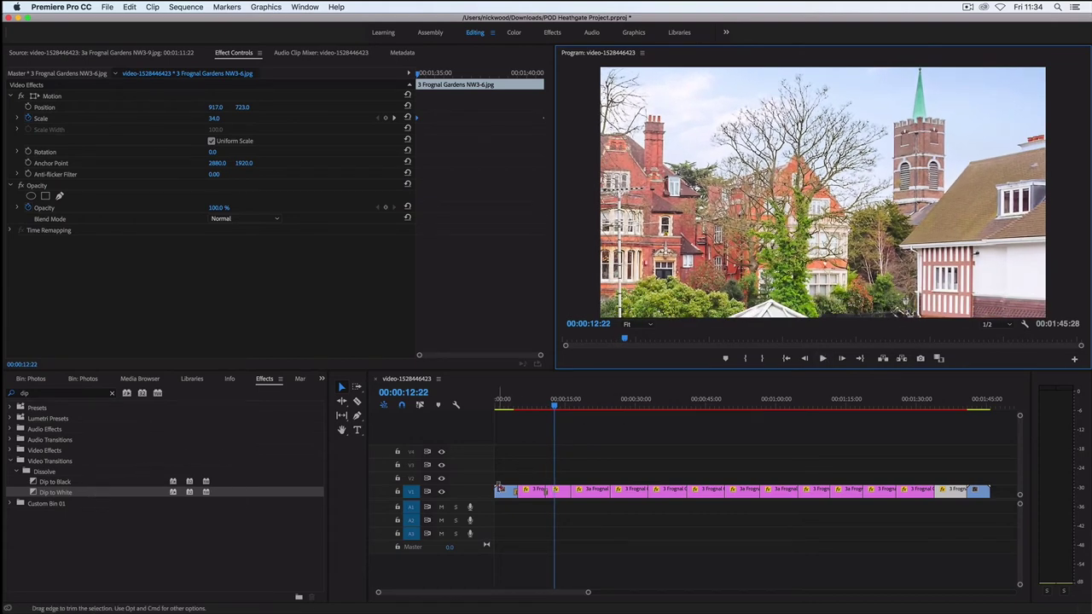
left_click(547, 494)
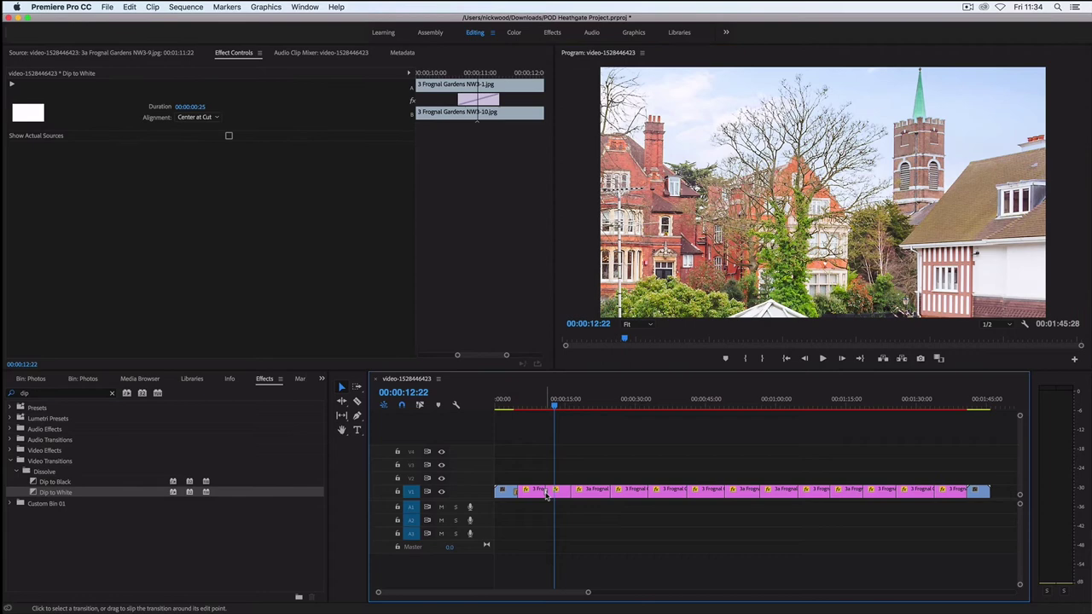
key("super+shift+a")
Step: Apply a Cross Dissolve to the first photo cut and preview it from just before
key("shift+7")
type("cros")
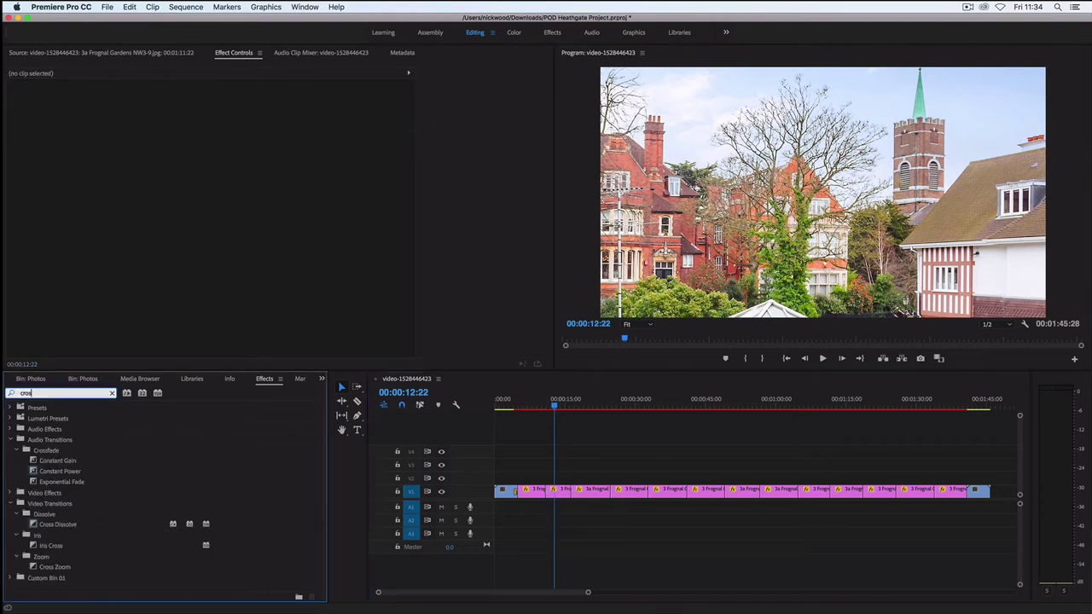
left_click(46, 525)
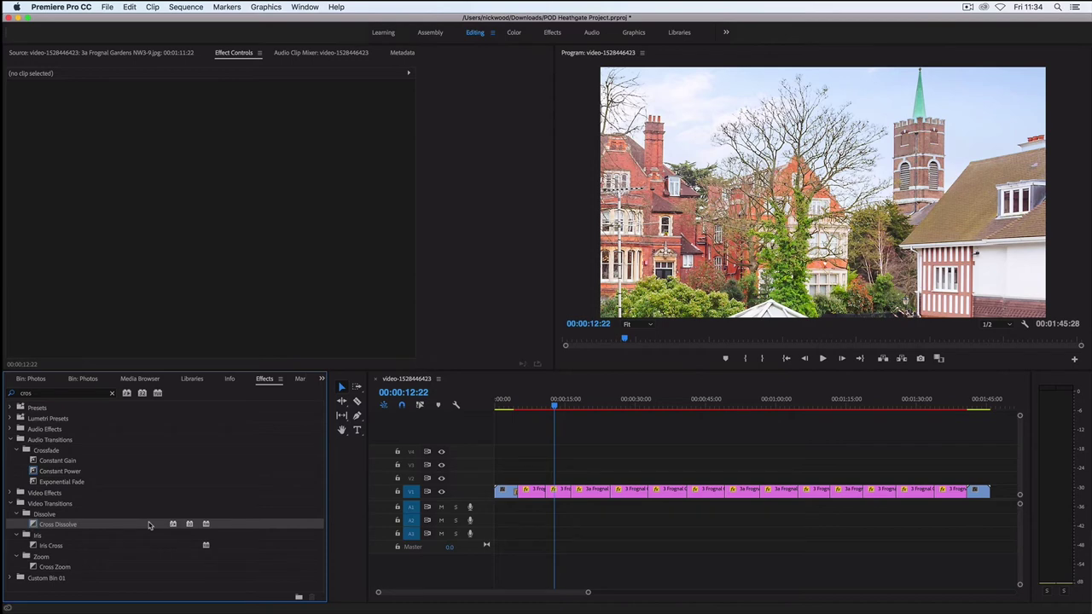
left_click_drag(149, 525, 548, 503)
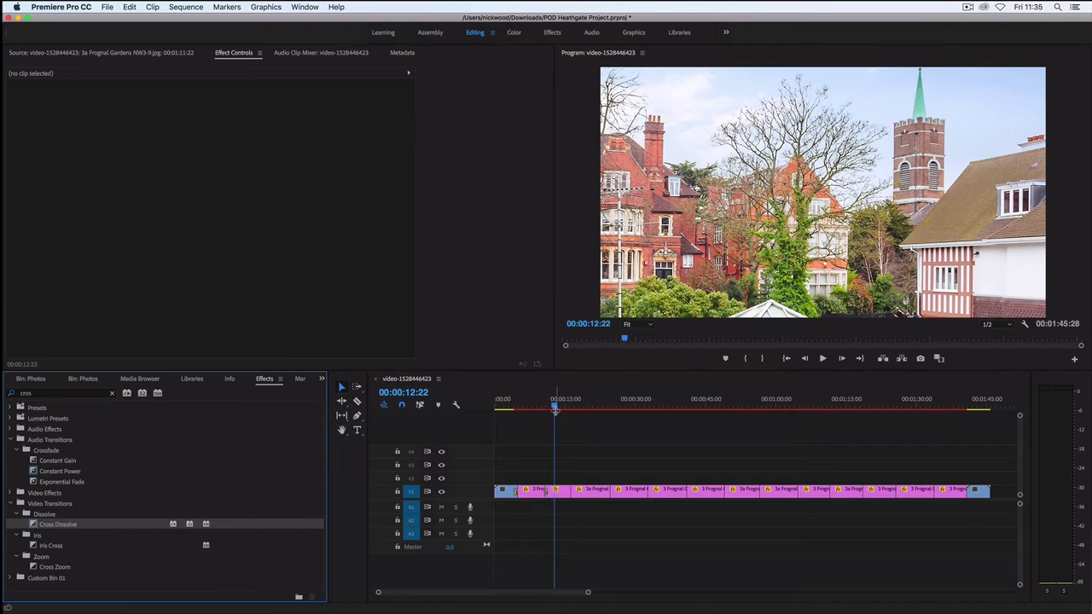
left_click_drag(554, 409, 535, 408)
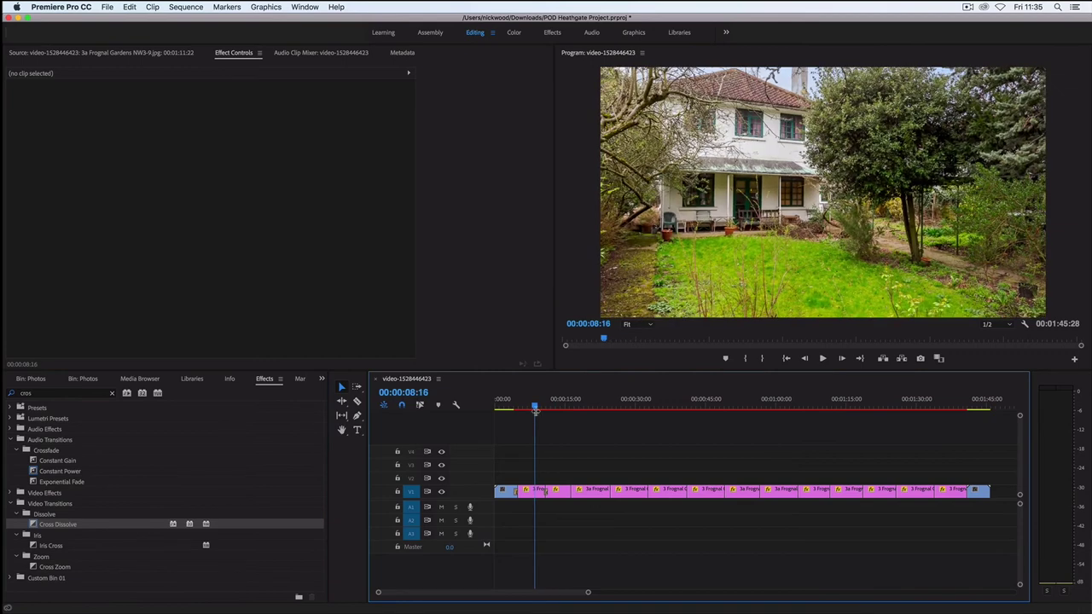
left_click(822, 359)
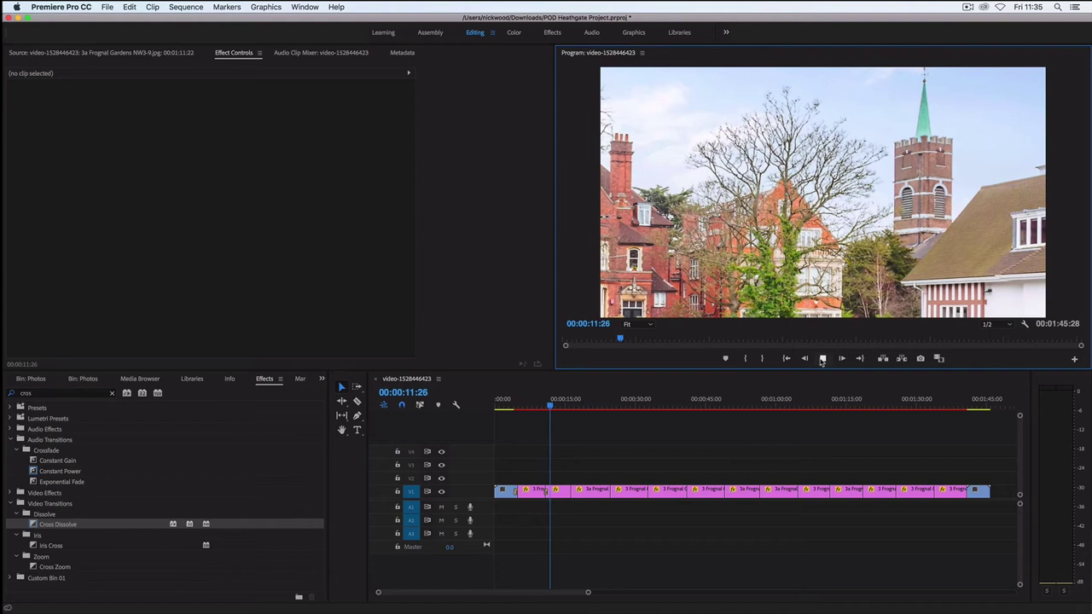
left_click(822, 359)
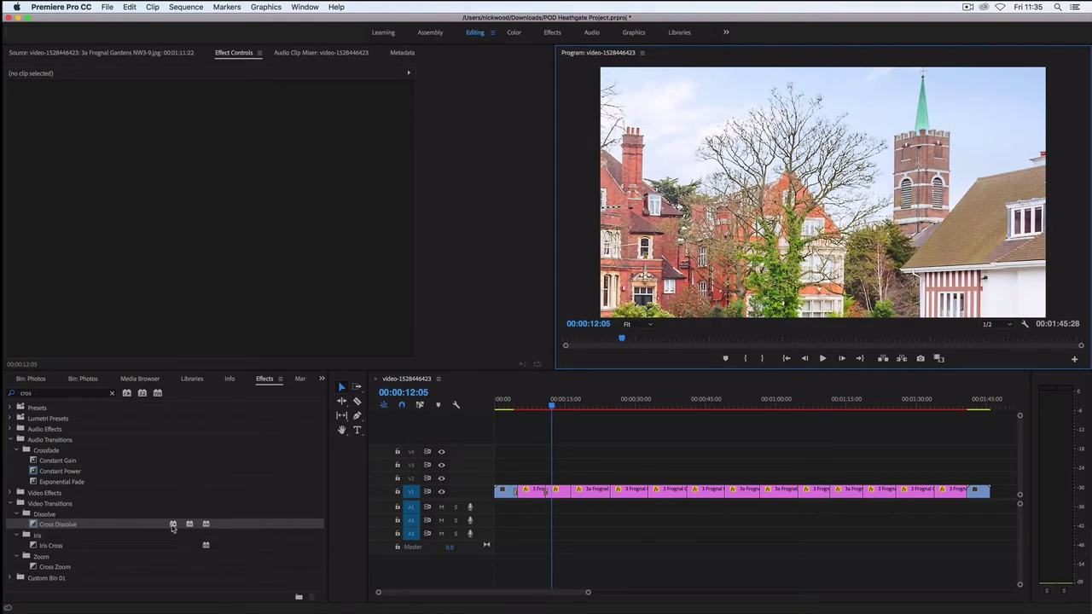
Step: Add Cross Dissolves at the next two photo cuts and play the sequence further along
left_click_drag(170, 528, 569, 496)
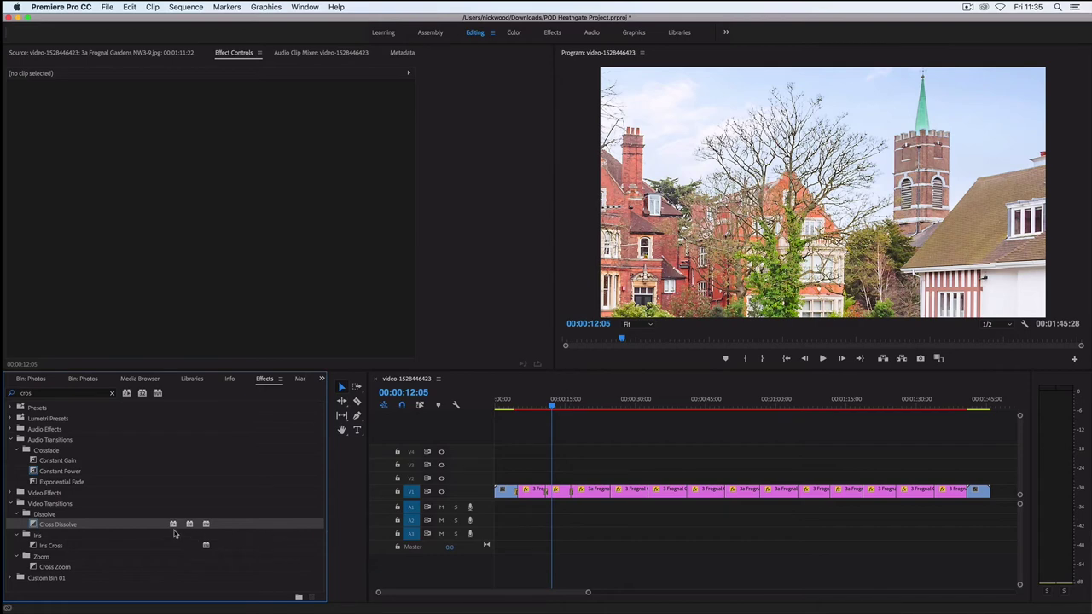
left_click_drag(166, 528, 612, 499)
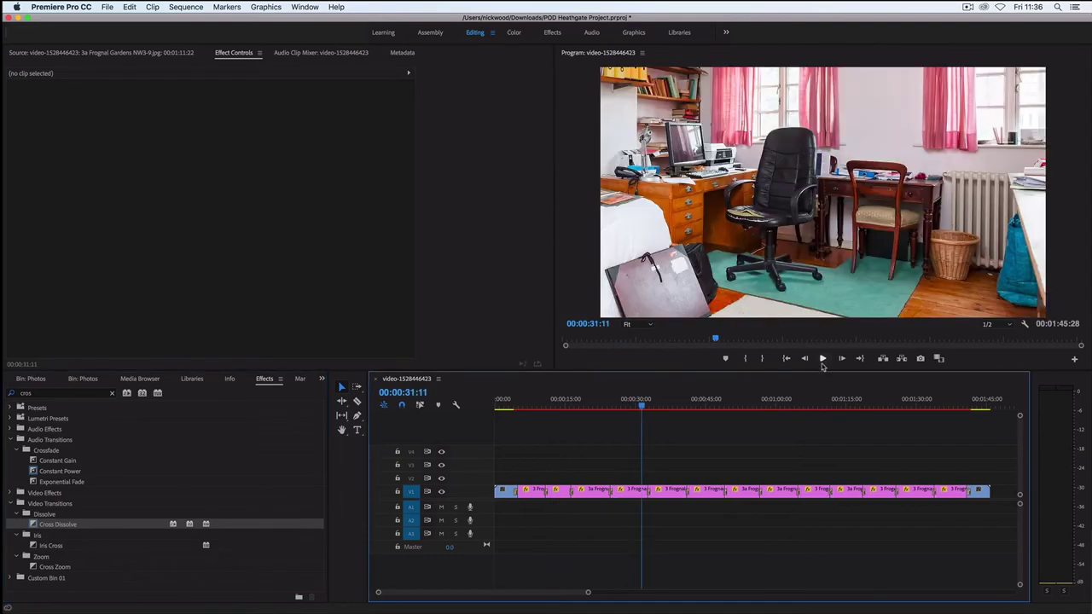
left_click(822, 363)
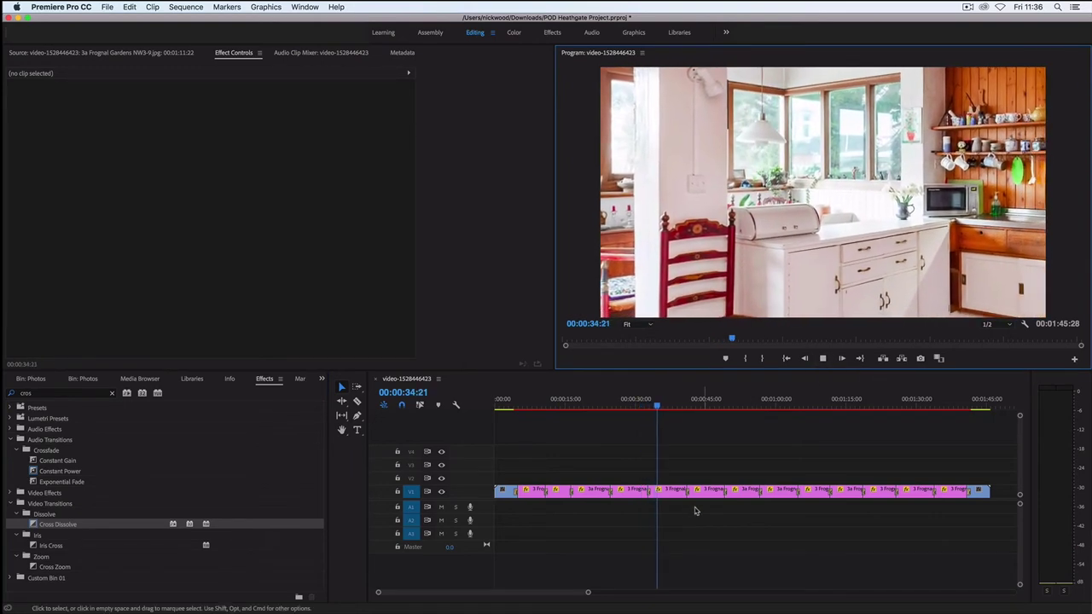
Step: Stop playback and nudge the kitchen photo's keyframed Position to about 897.0, 419.6
left_click(674, 490)
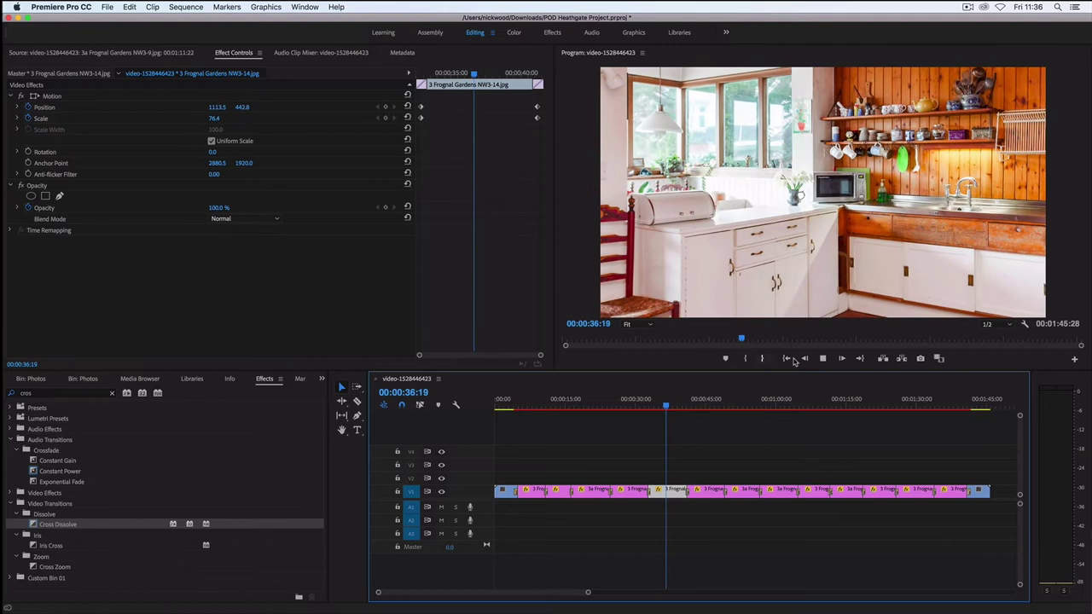
left_click(655, 293)
key("space")
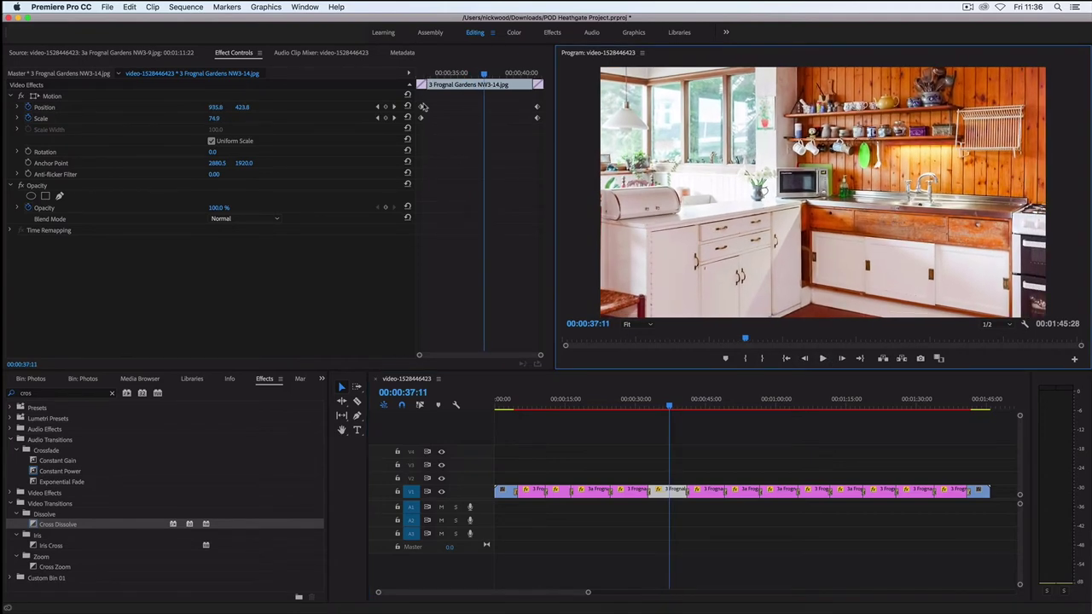
left_click_drag(420, 110, 417, 110)
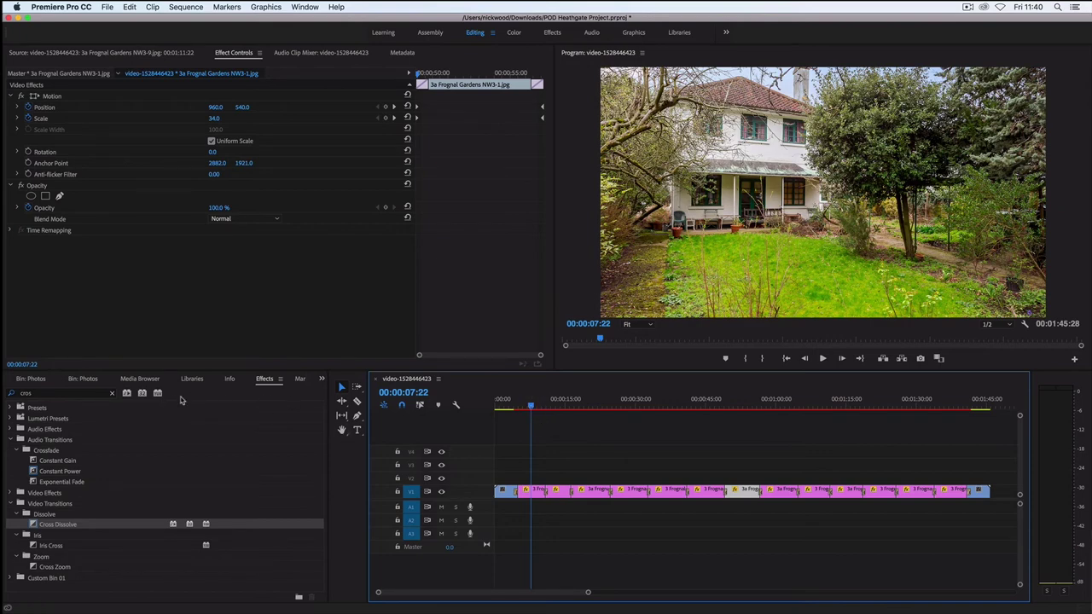
Step: Lay the Frognal Gardens voiceover from the Photos bin onto audio track 1
left_click(30, 379)
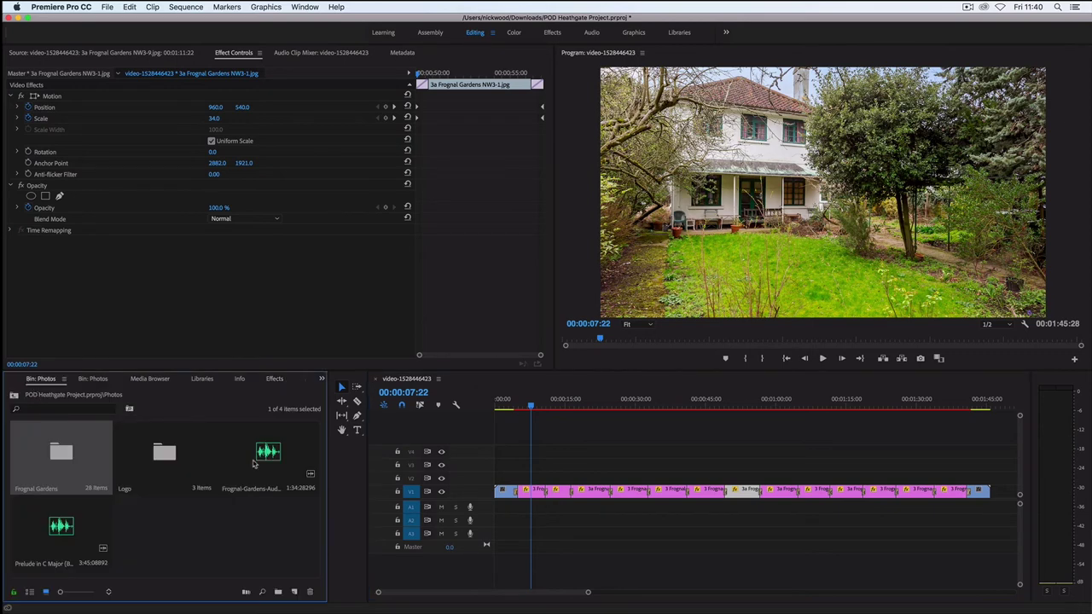
left_click(256, 462)
left_click_drag(264, 463, 520, 509)
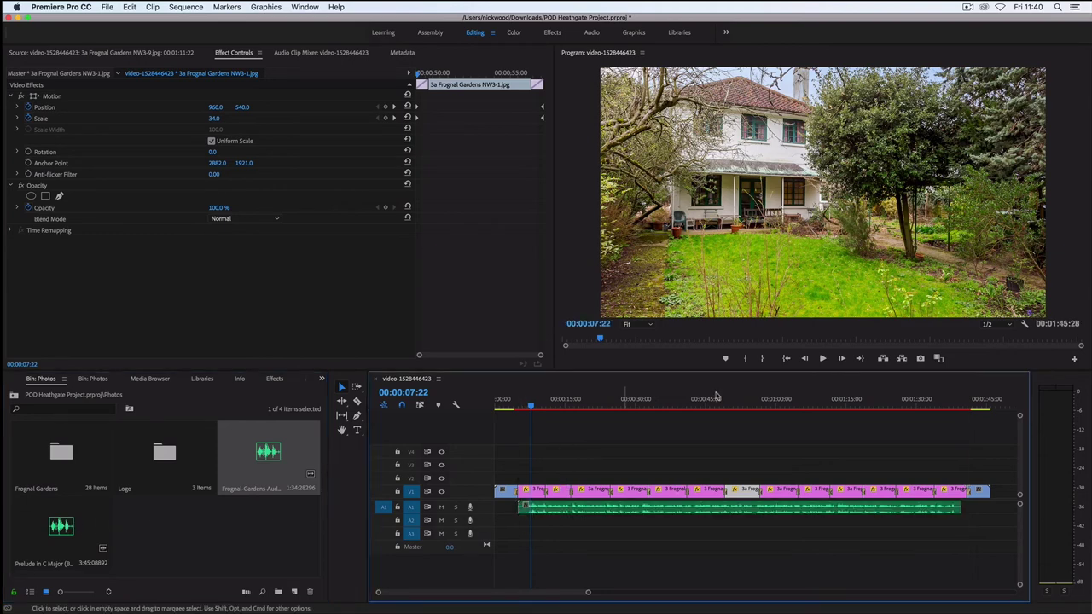
Step: Preview the voiceover with the photos, then lay Prelude in C Major onto audio track 2
left_click(822, 359)
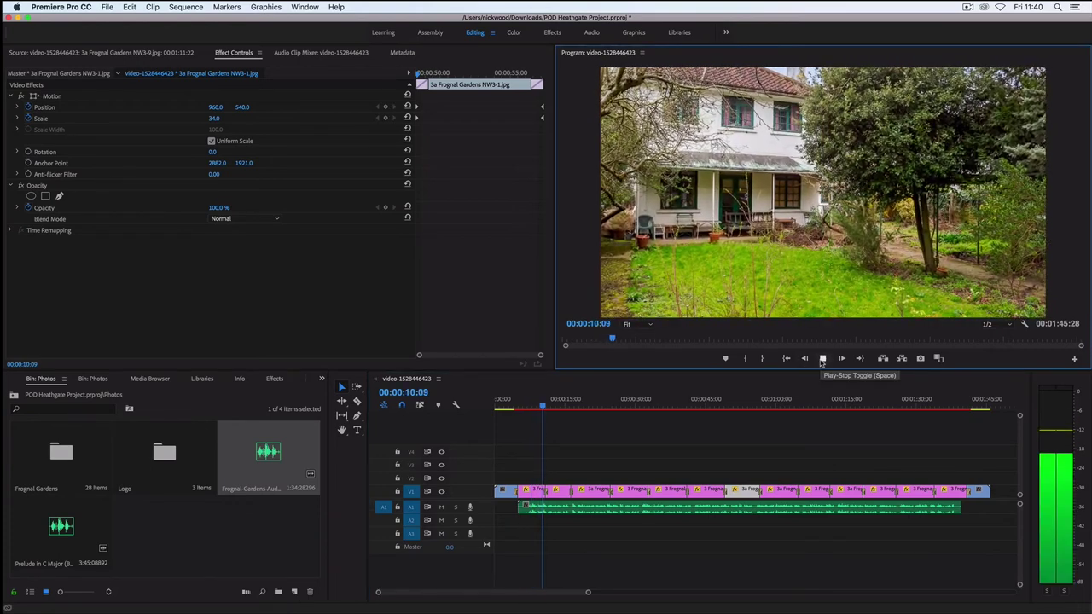
left_click(822, 359)
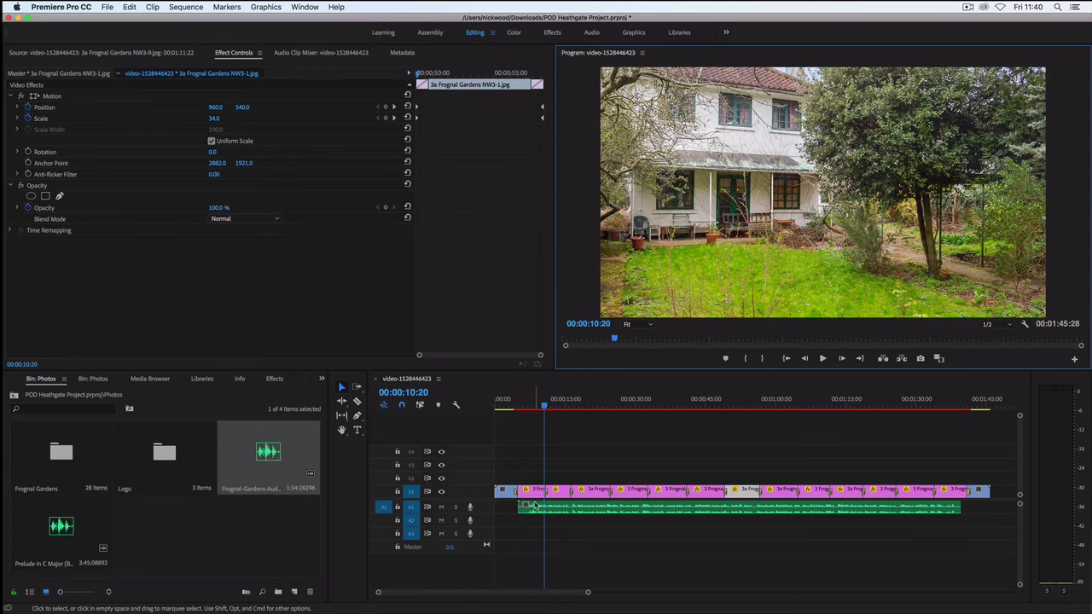
left_click(60, 534)
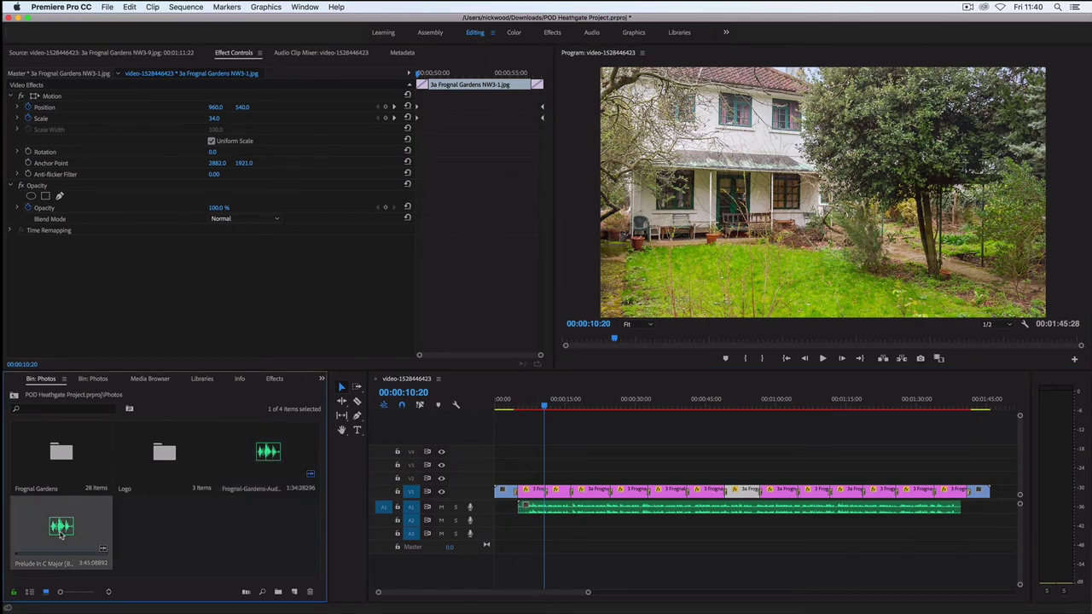
left_click_drag(60, 534, 522, 526)
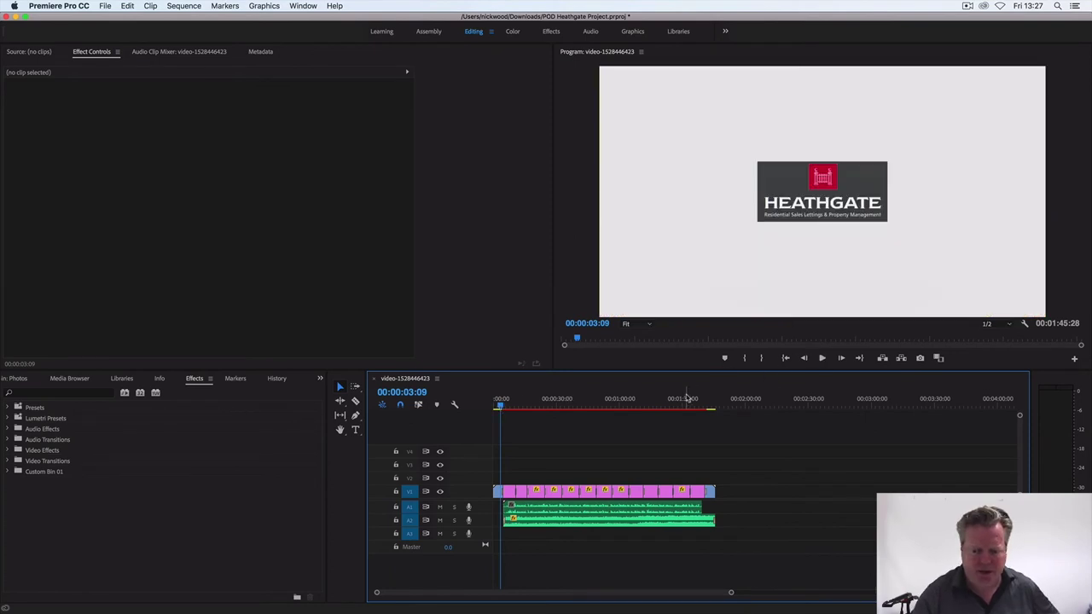
Step: Show the A2 music clip's volume settings and expand Audio Transitions > Crossfade
left_click(532, 522)
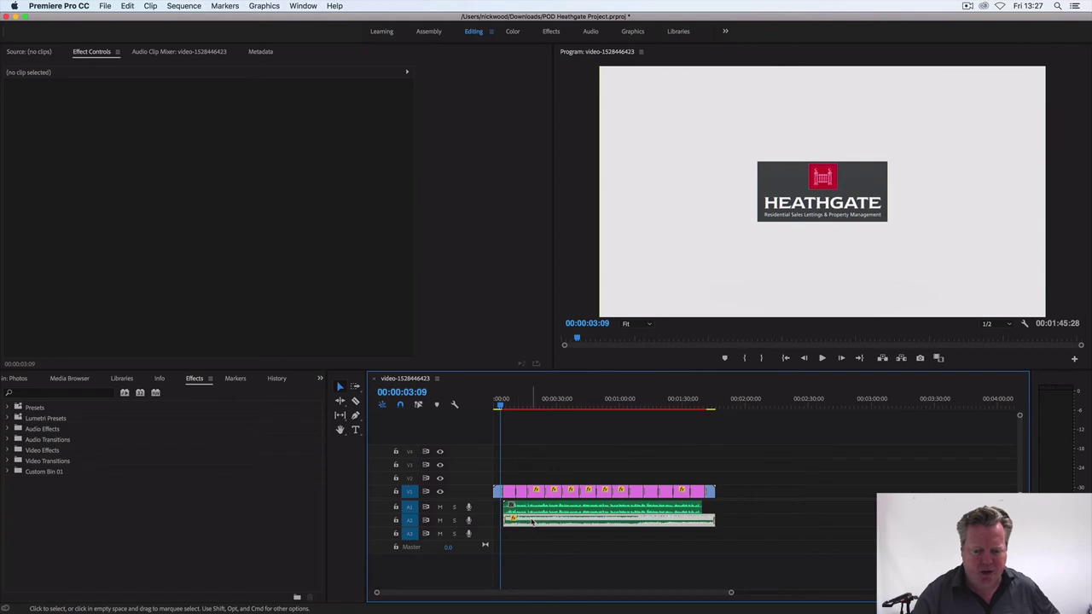
left_click(516, 521)
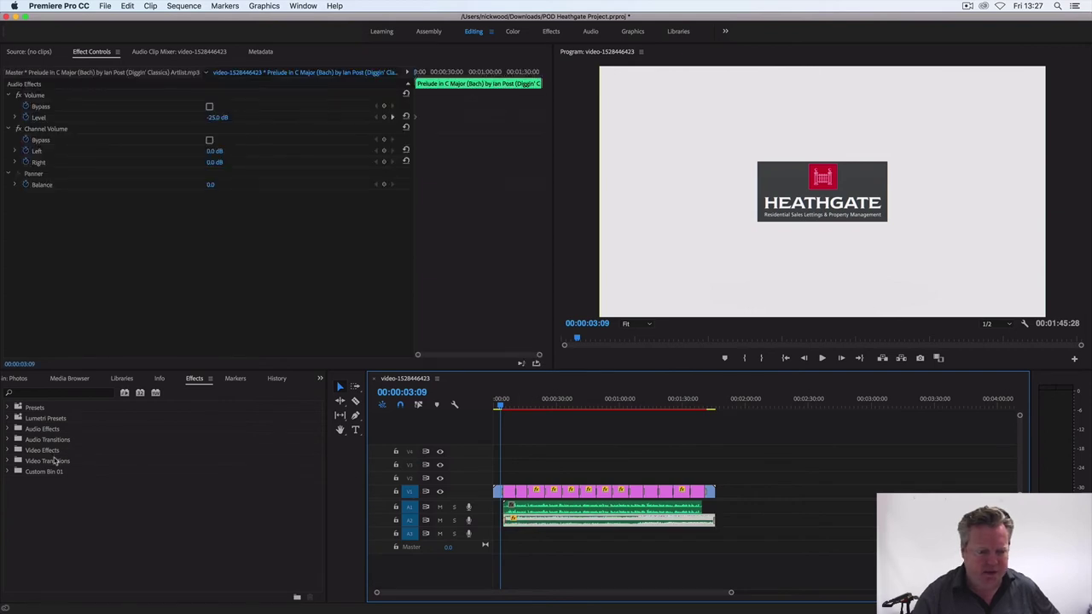
left_click(11, 439)
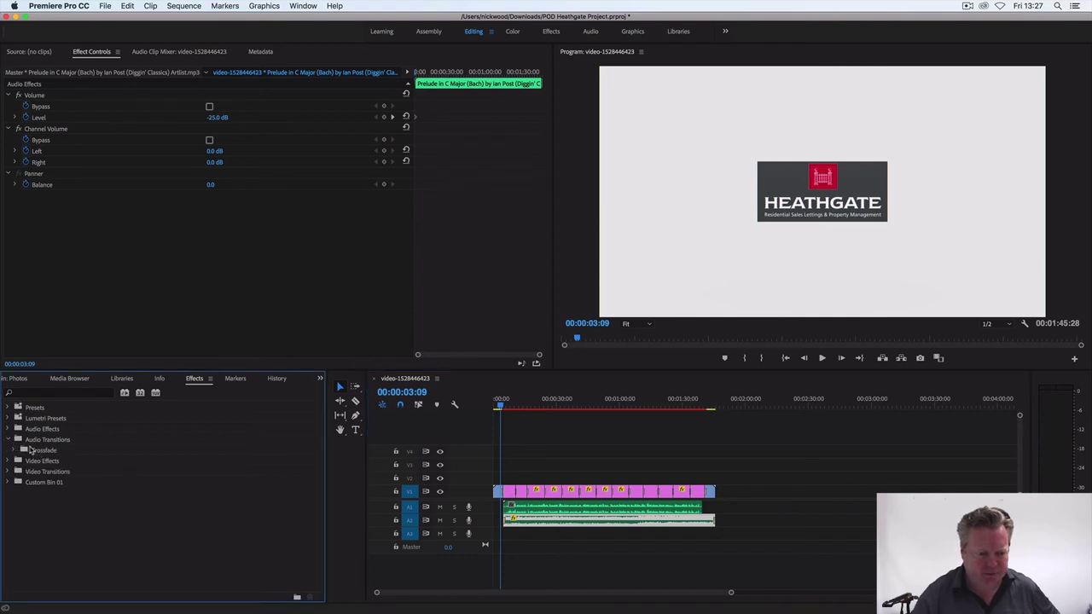
left_click(19, 452)
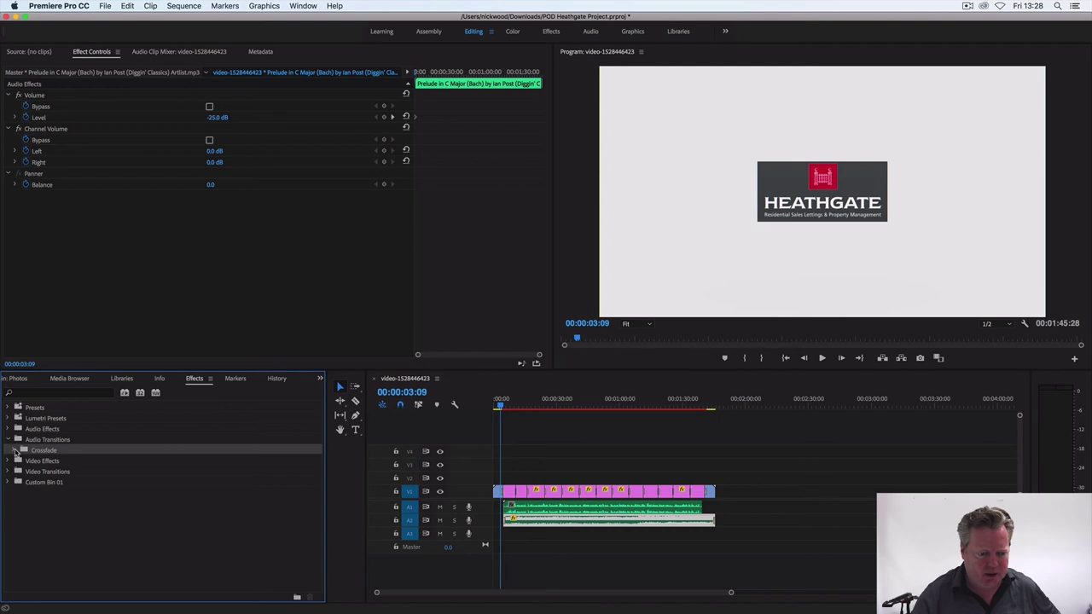
left_click(13, 450)
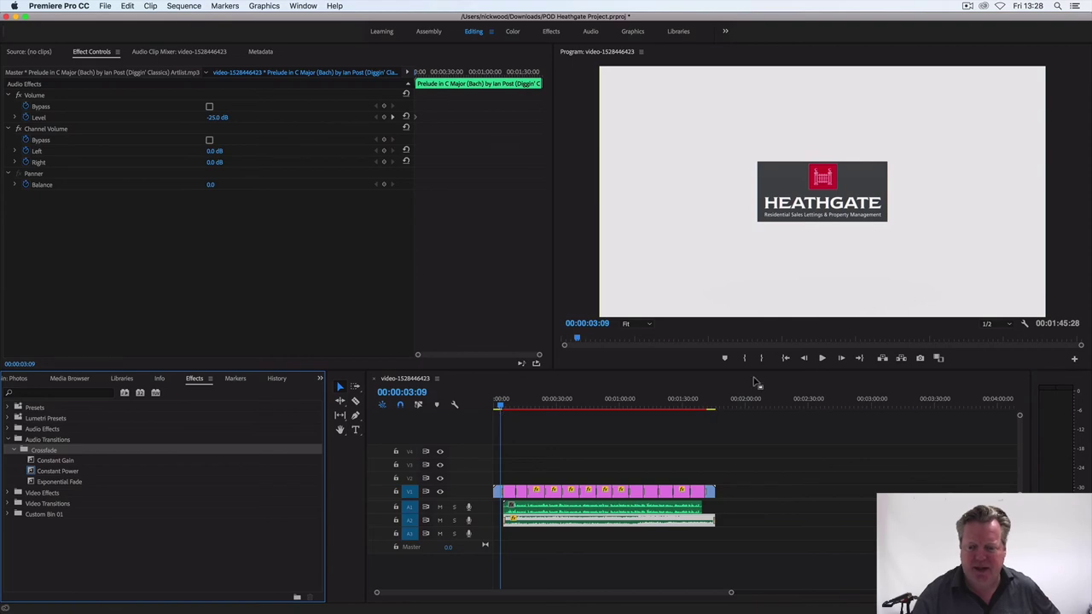
left_click(823, 359)
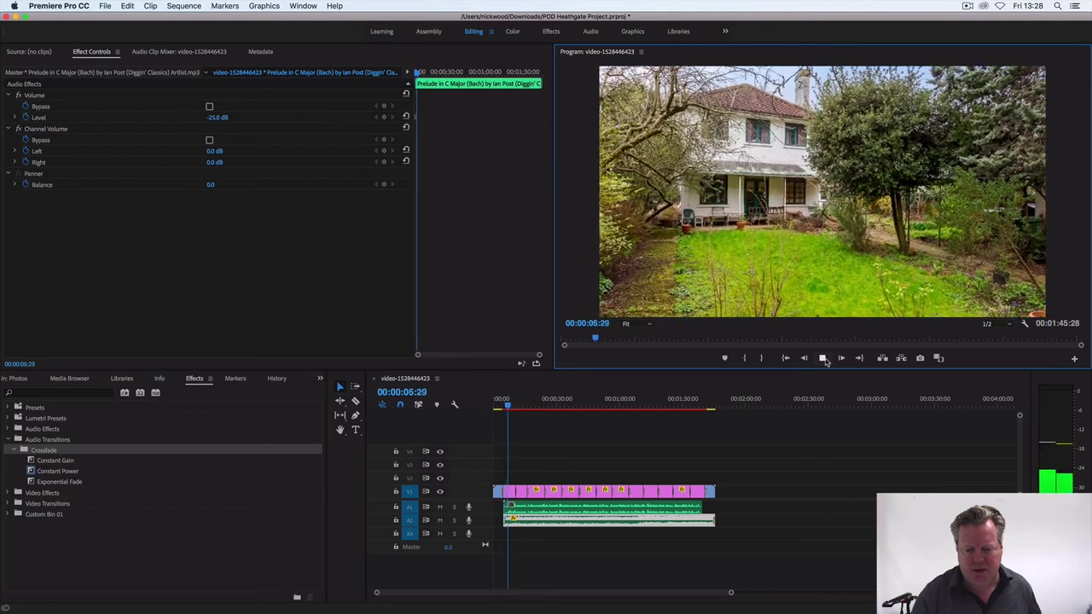
left_click(823, 358)
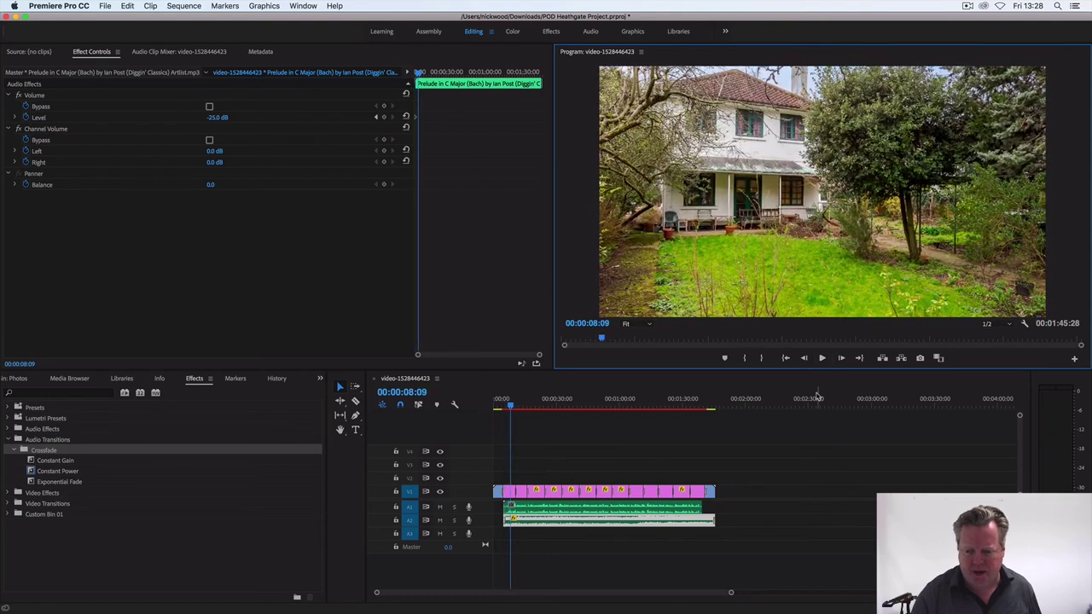
left_click(703, 408)
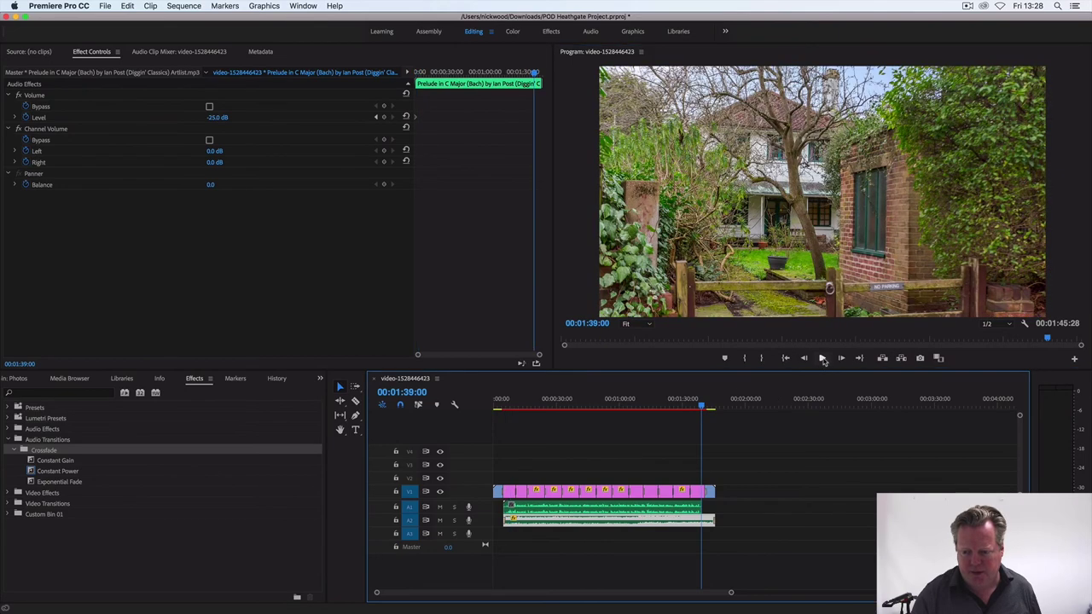
left_click(823, 358)
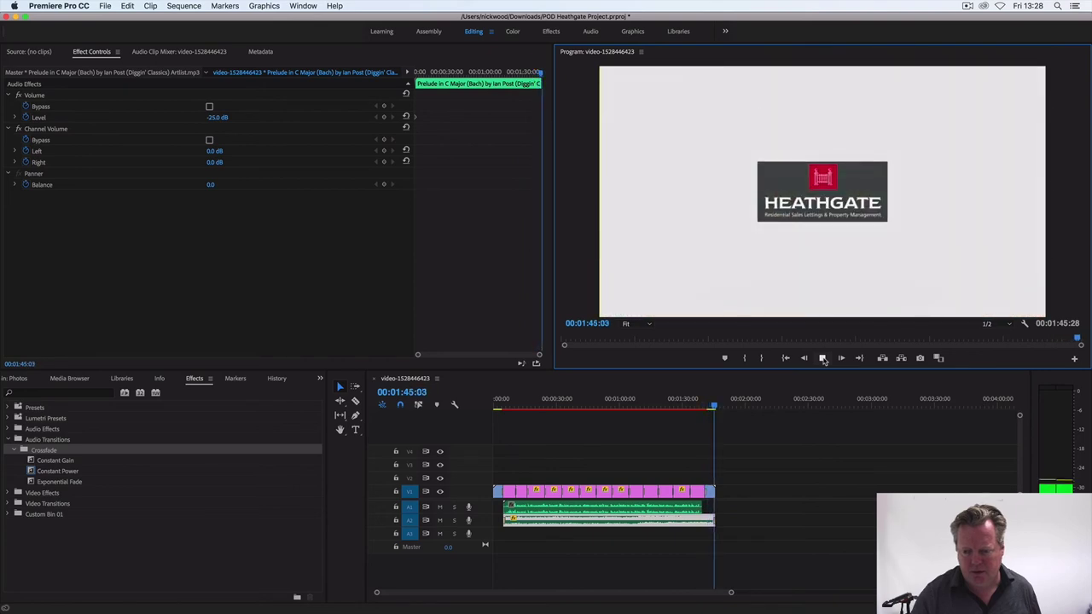
left_click(823, 359)
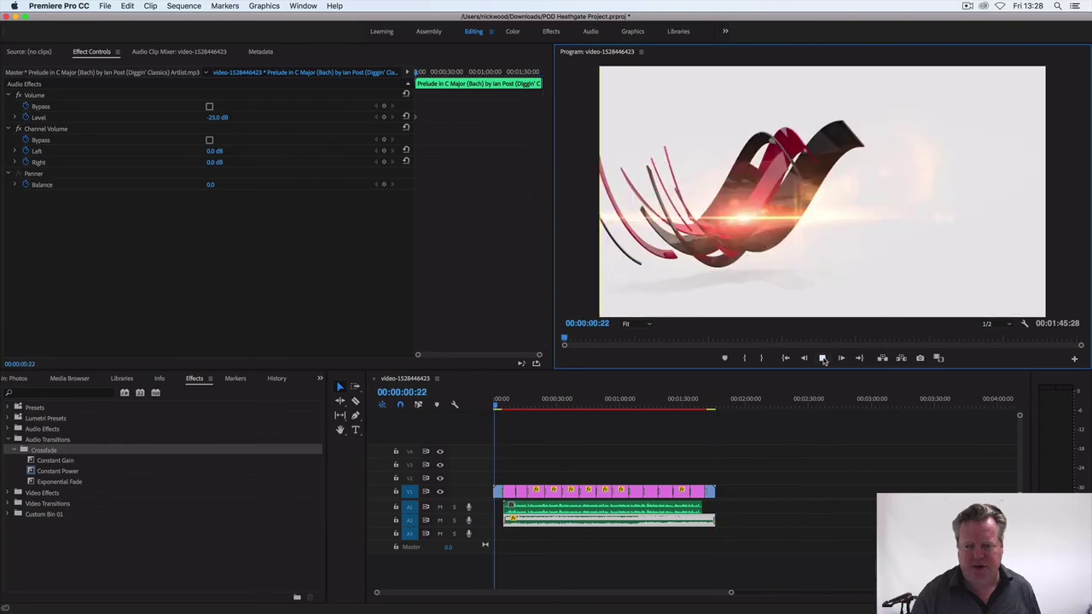